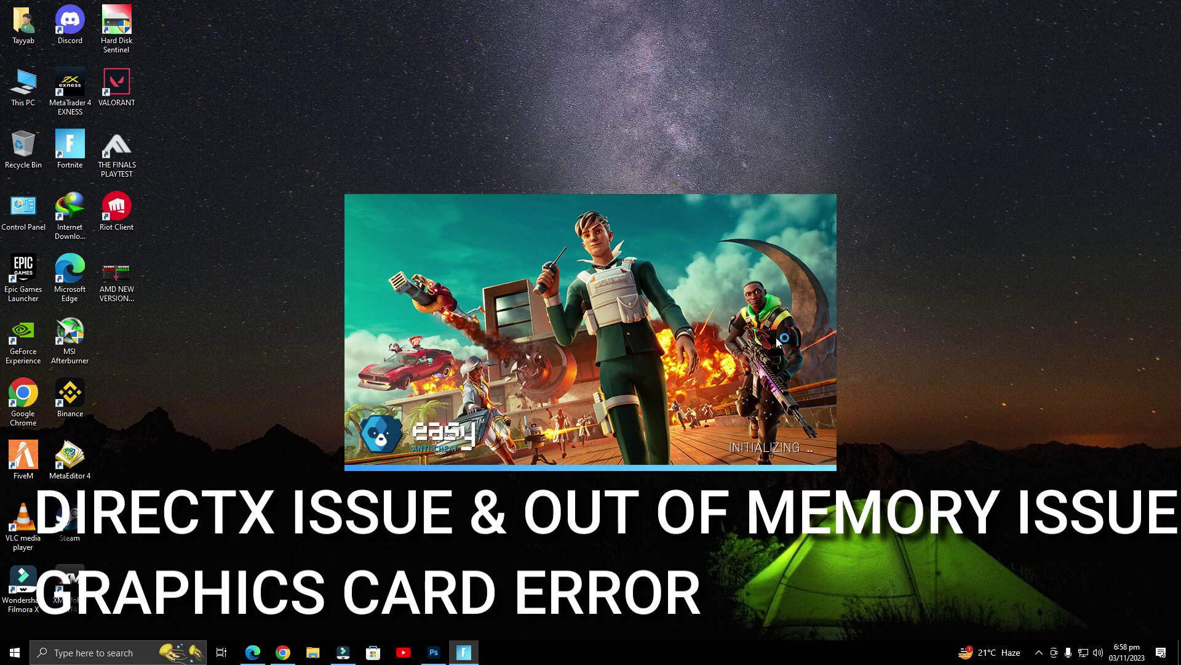
left_click(1039, 653)
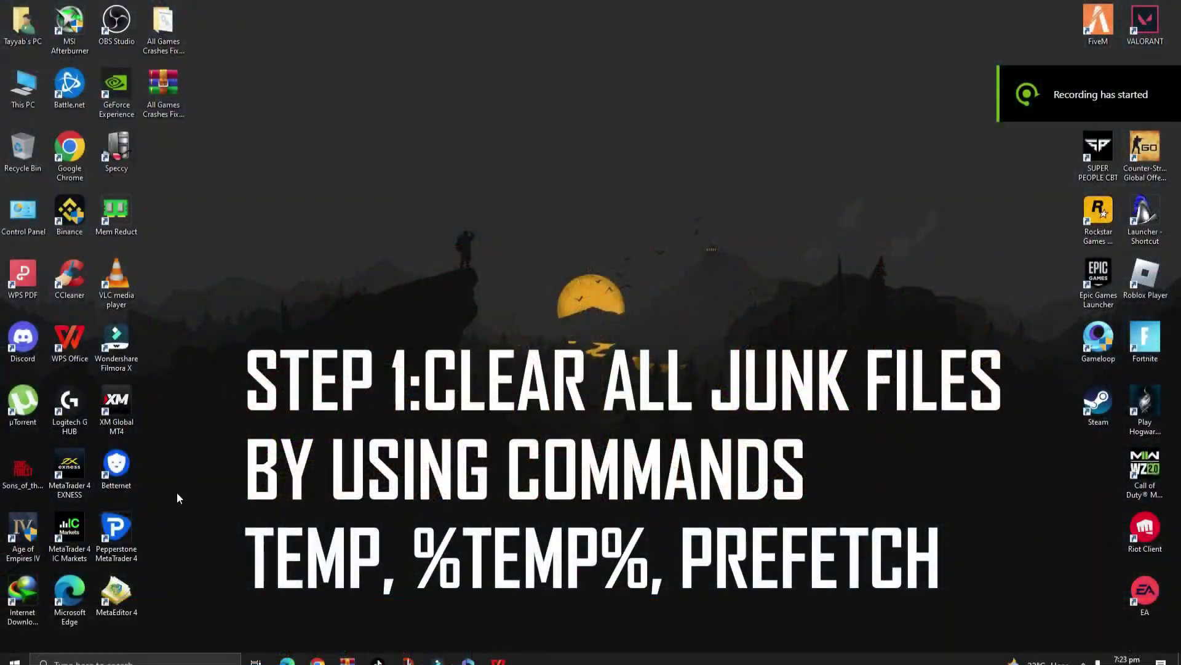
Open the user Temp folder by running %TEMP% from the Run dialog
key("super+s")
type("RUN")
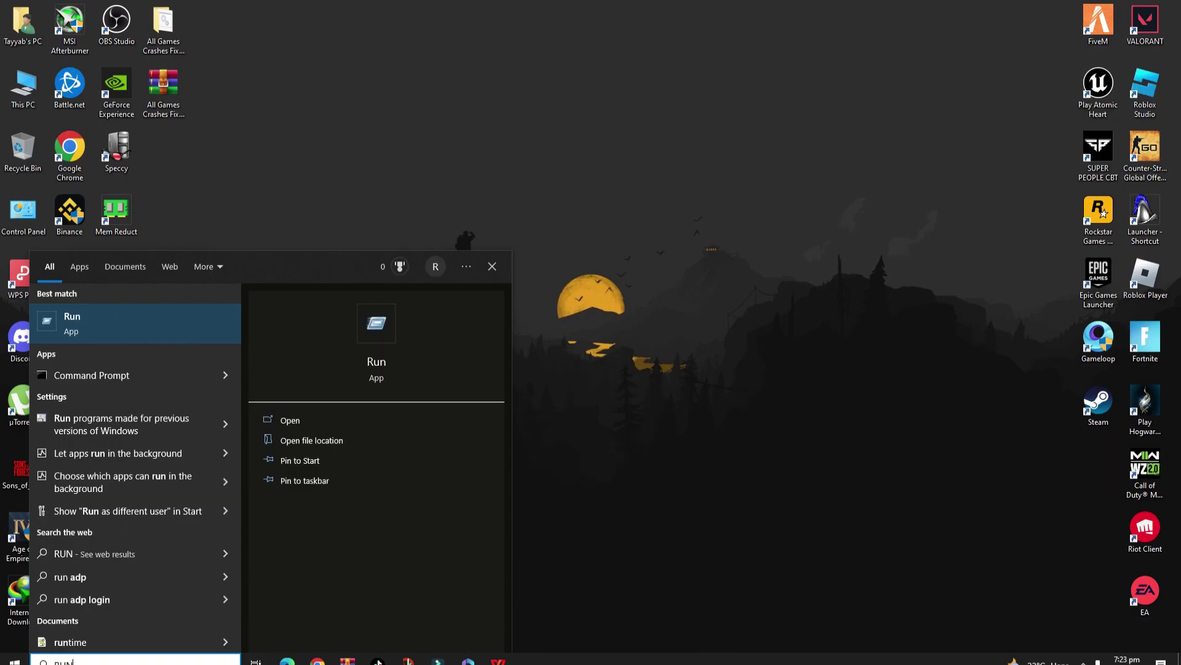
key("Return")
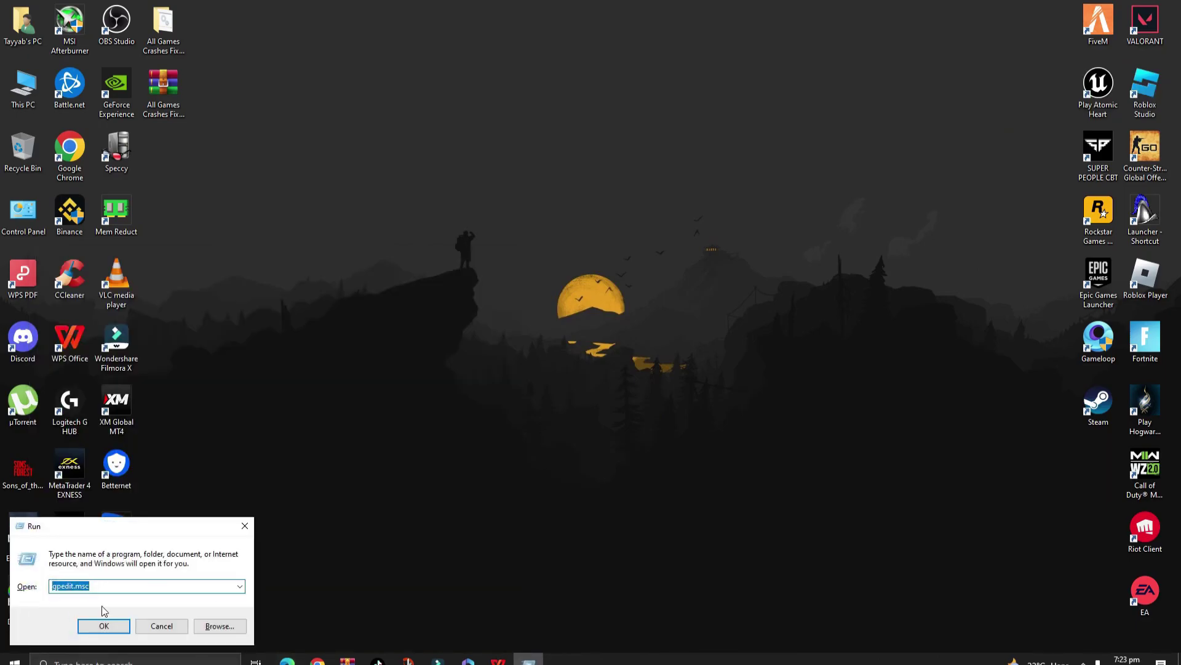
left_click_drag(141, 535, 572, 237)
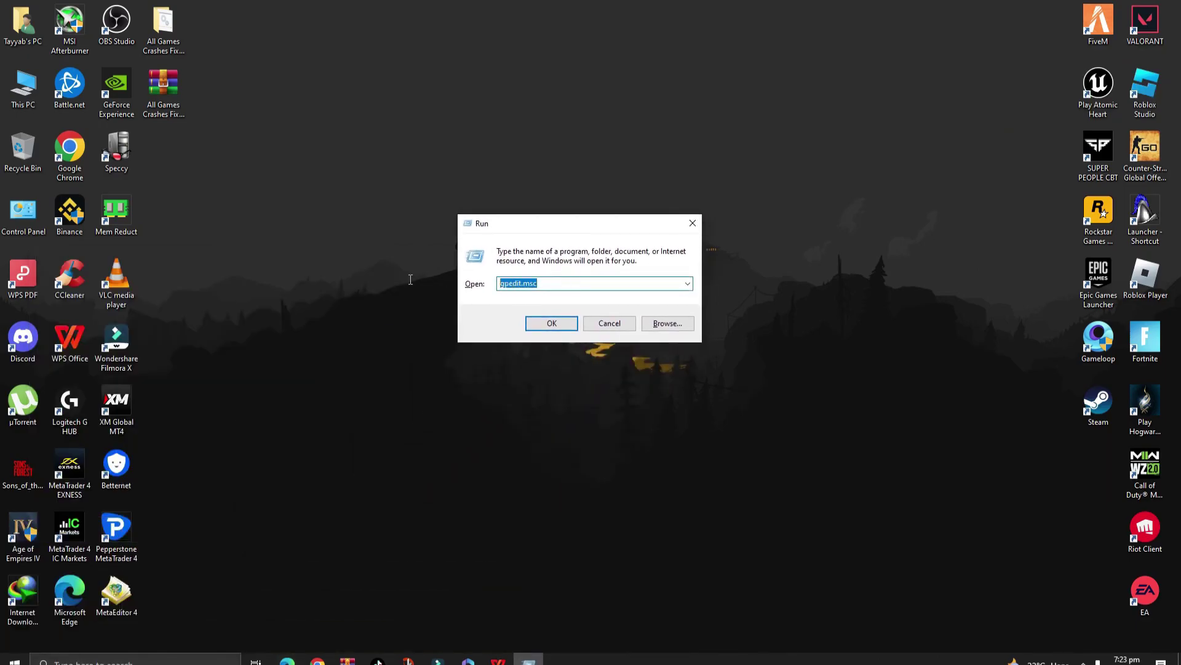
type("%TEMP%")
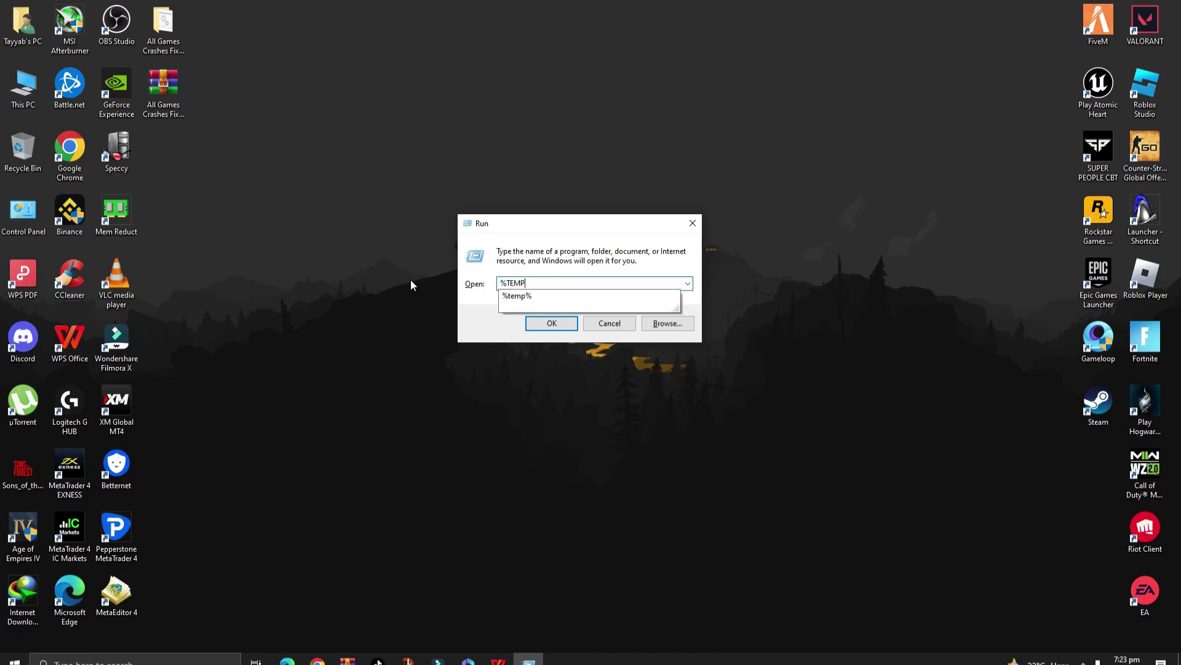
key("Return")
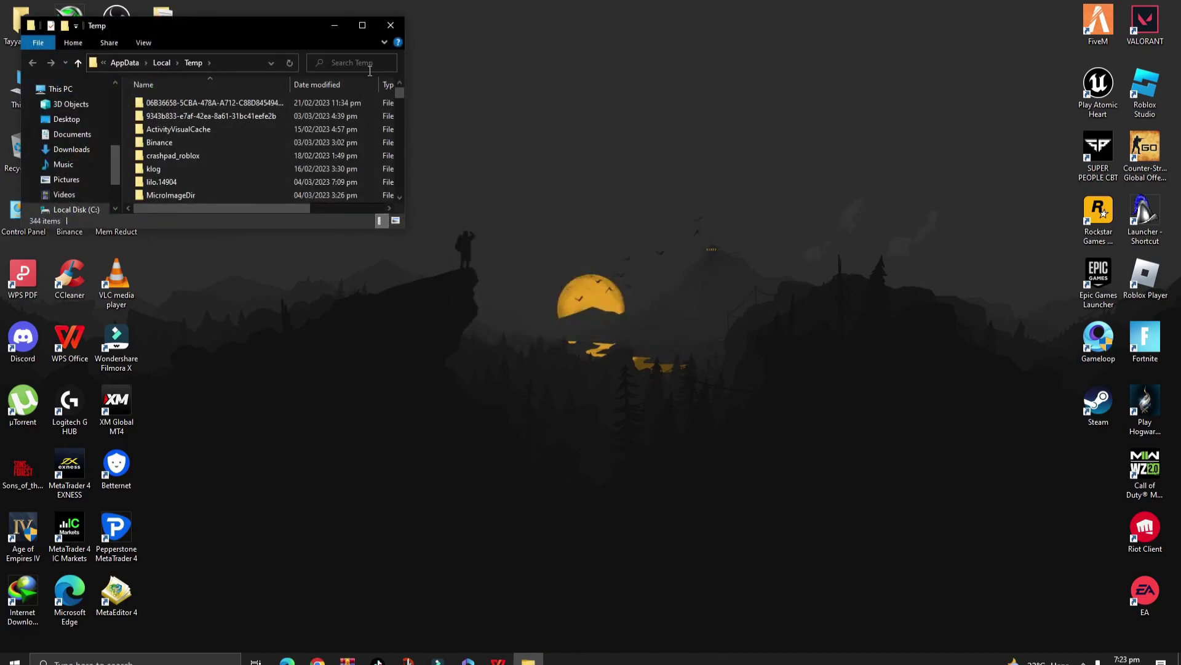
Delete everything in the user Temp folder, skipping all files that are in use or missing, and close the folder
left_click(361, 26)
key("ctrl+a")
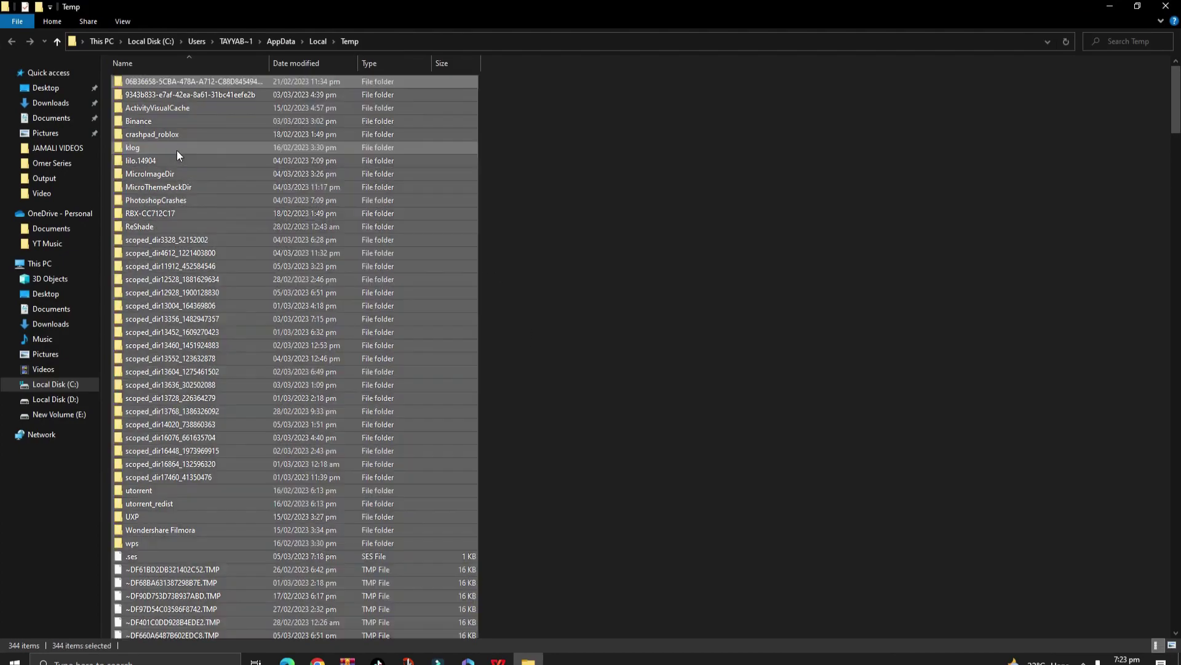
right_click(143, 121)
left_click(198, 349)
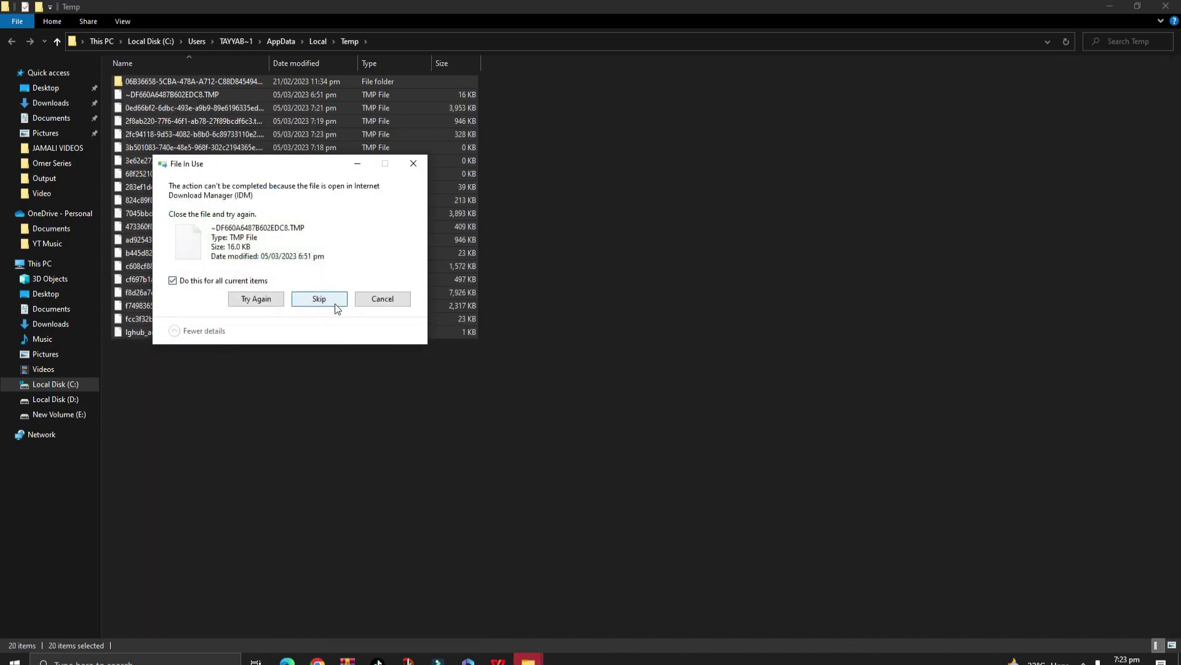
left_click(336, 302)
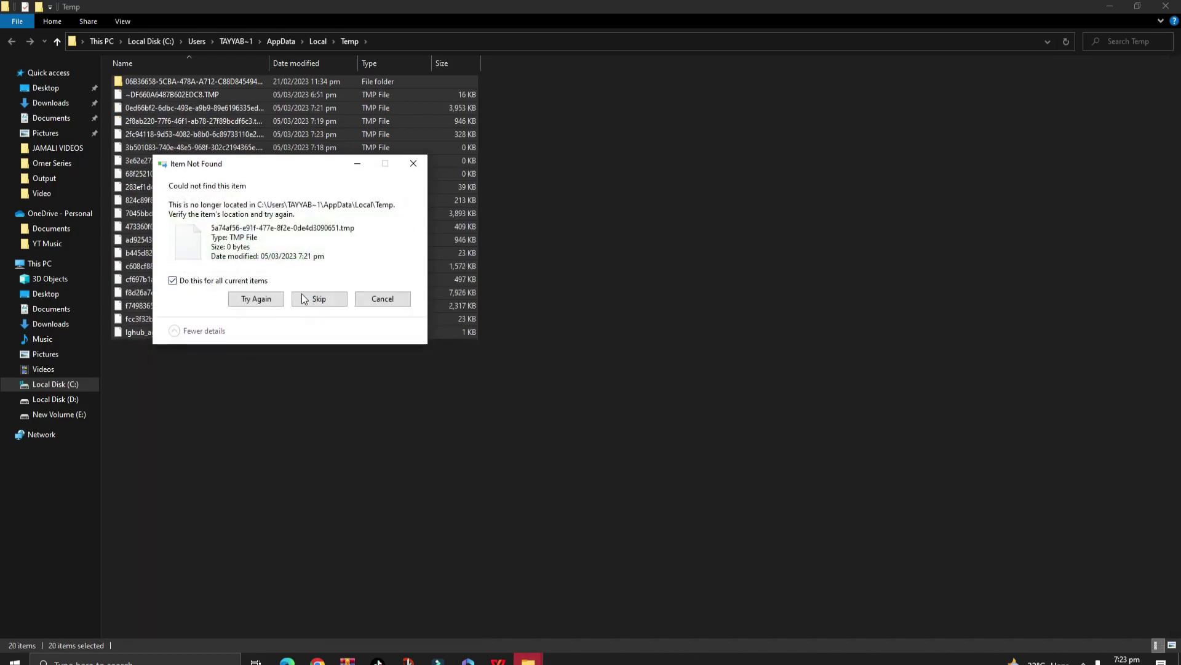
left_click(301, 297)
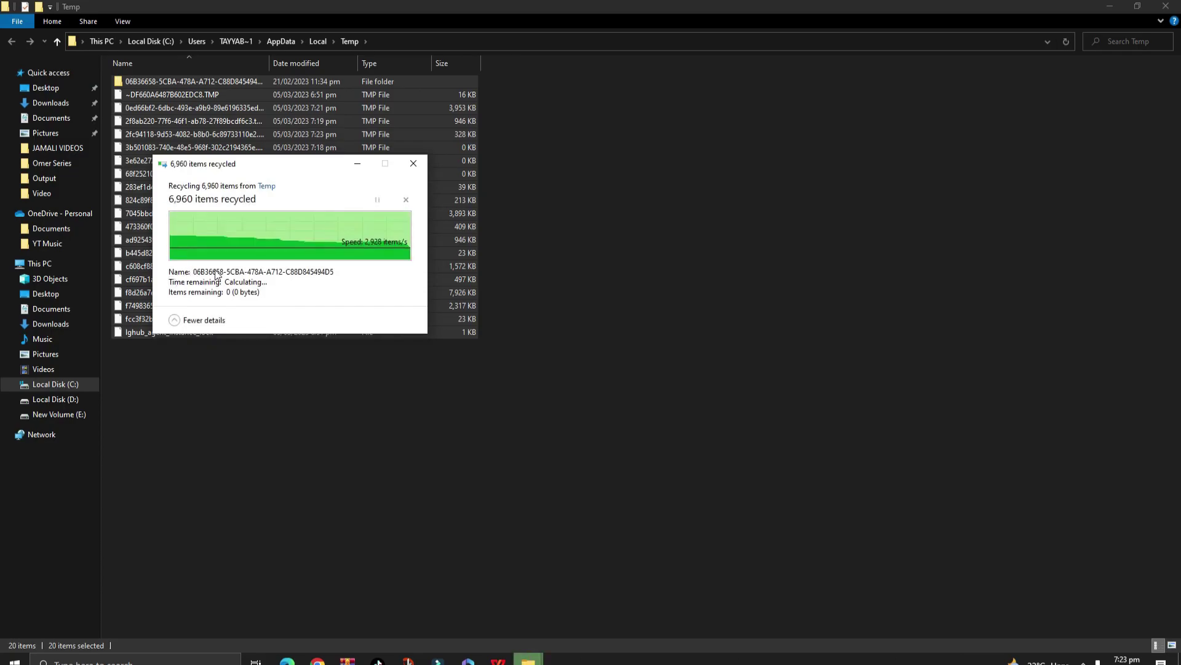
key("alt+F4")
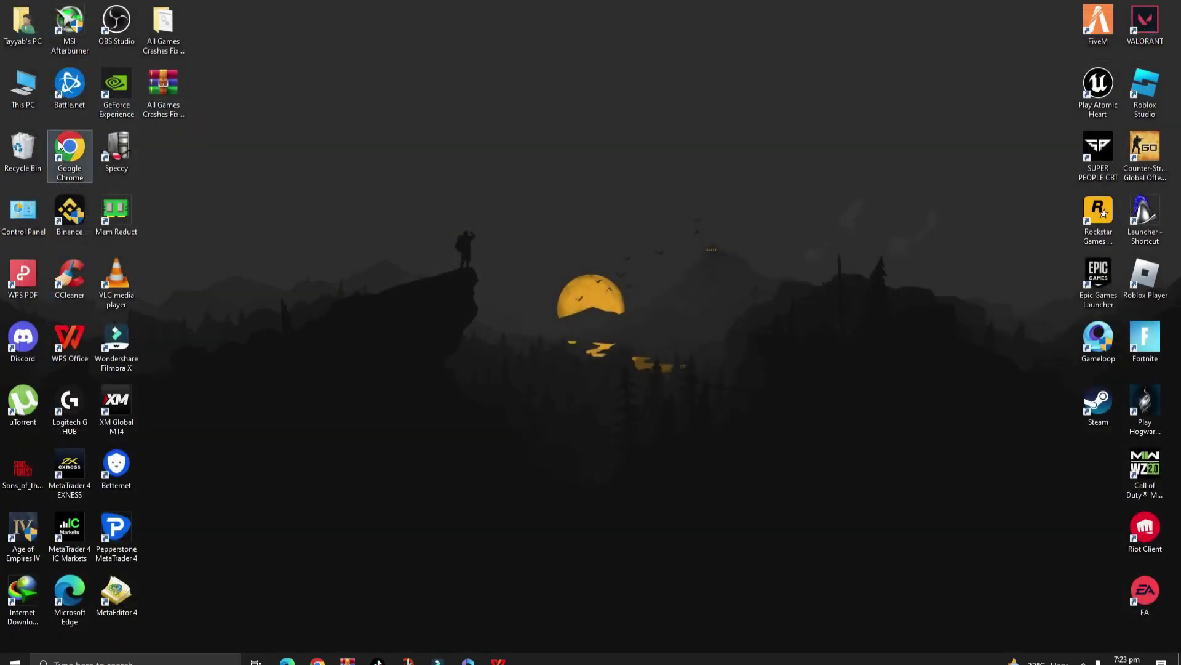
Open the Windows temp folder by running TEMP from the Run dialog
left_click(85, 662)
type("RUn")
key("Return")
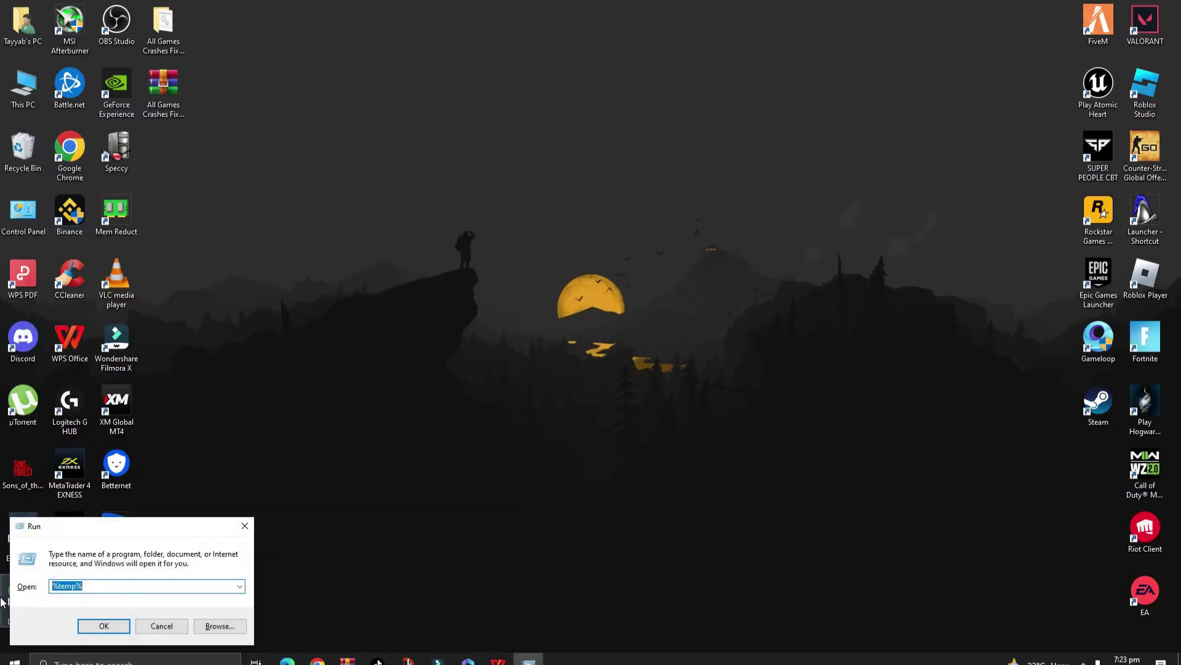
key("ctrl+a")
type("TEMP")
key("Return")
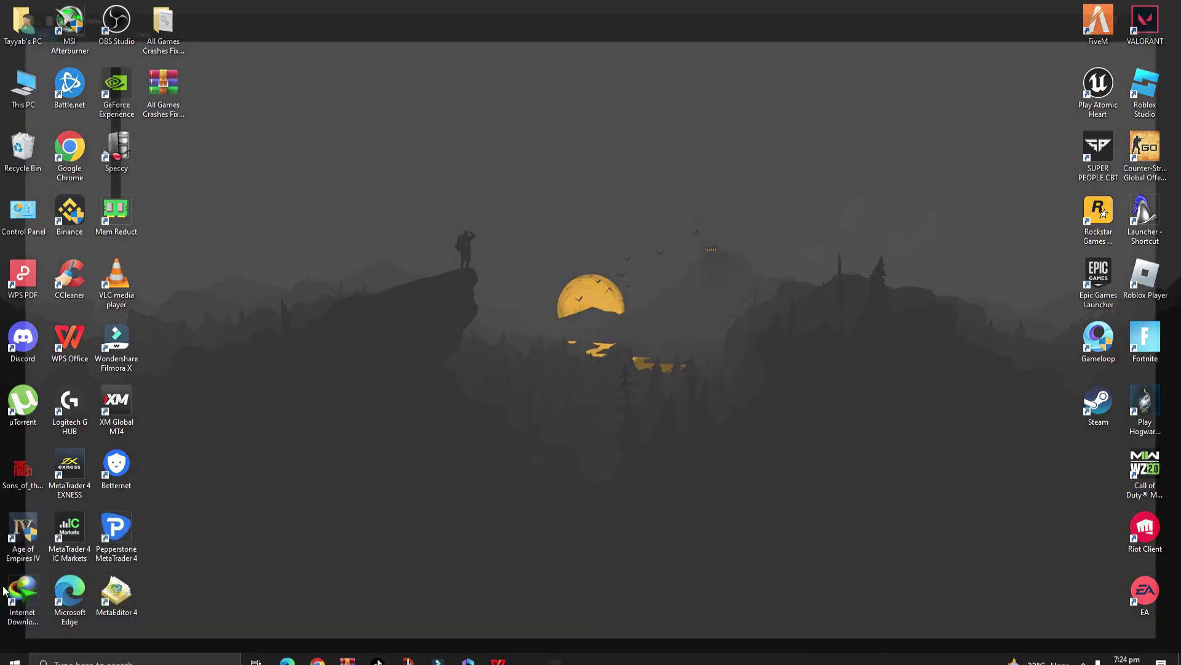
Delete all files and folders in the Windows temp folder and close its window
left_click_drag(363, 545, 235, 68)
right_click(217, 100)
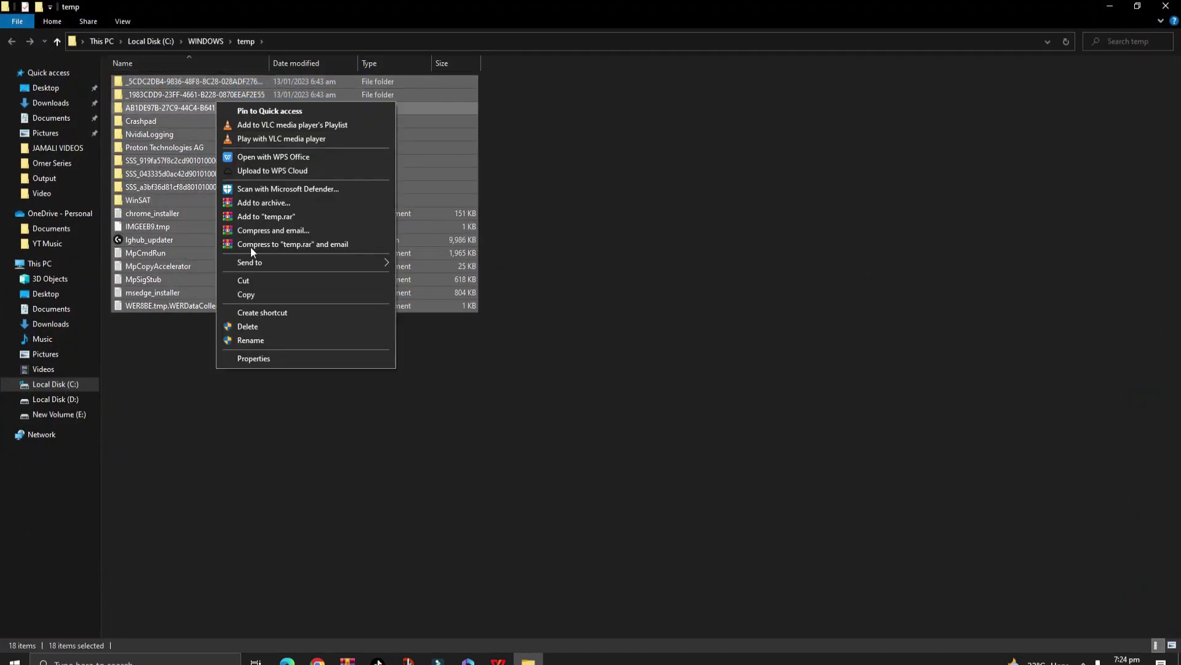
left_click(265, 321)
left_click(555, 270)
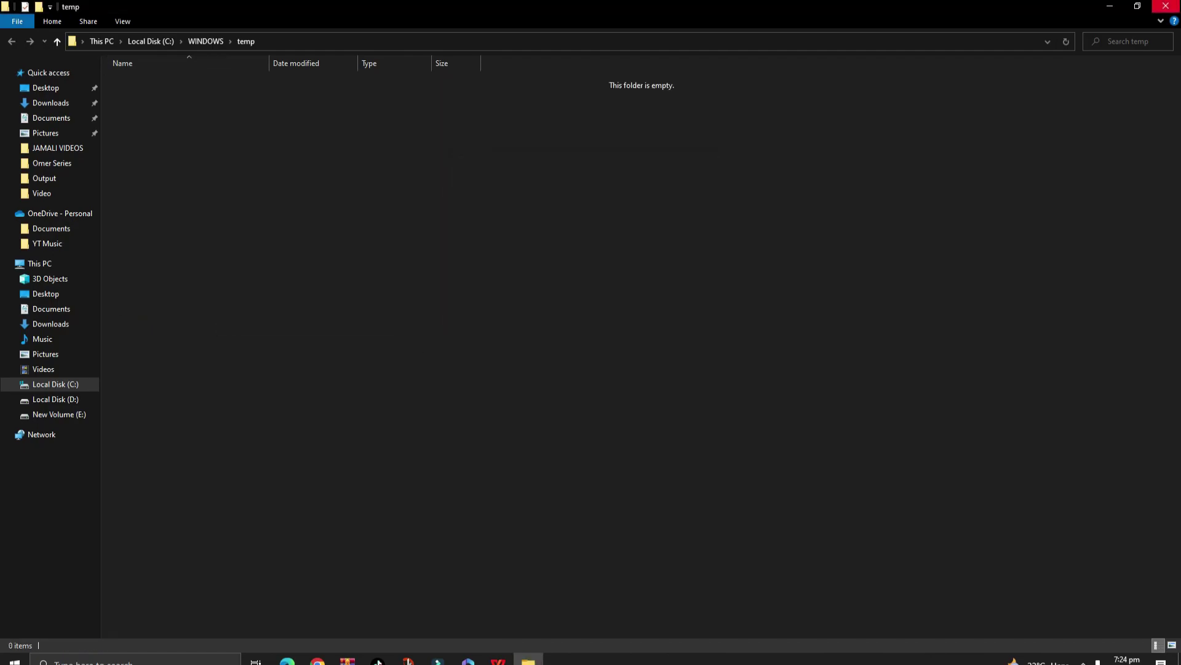
left_click(1166, 7)
Open the Windows Prefetch folder by running PREFETCH from the Run dialog
left_click(147, 659)
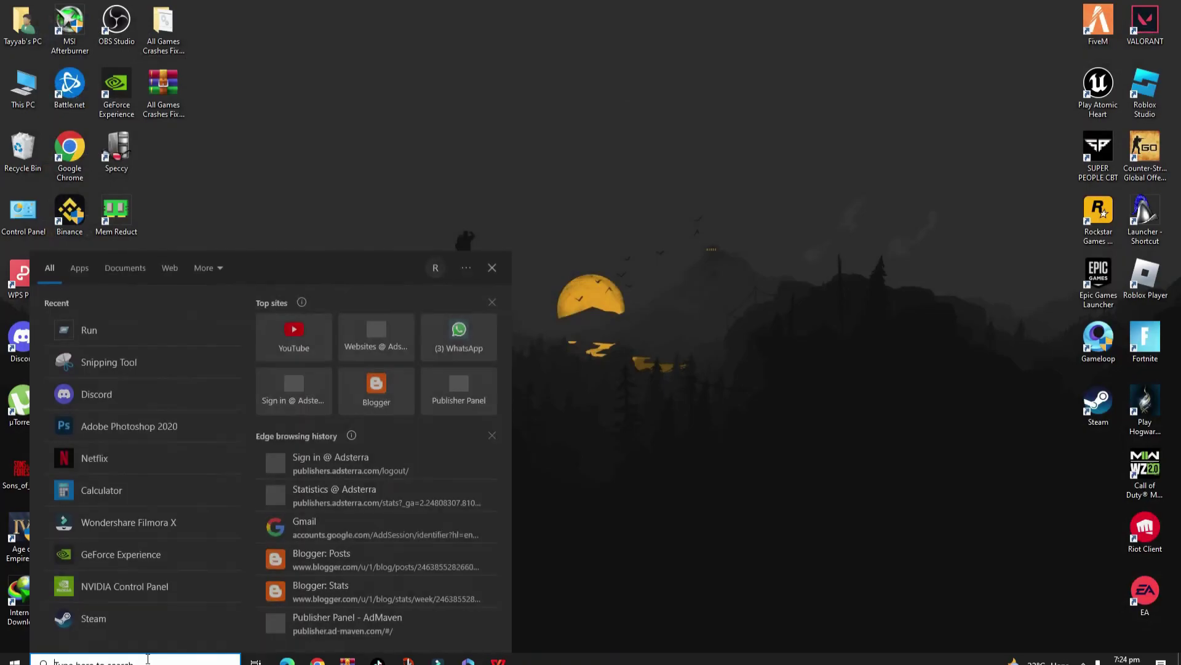
type("Run")
key("Return")
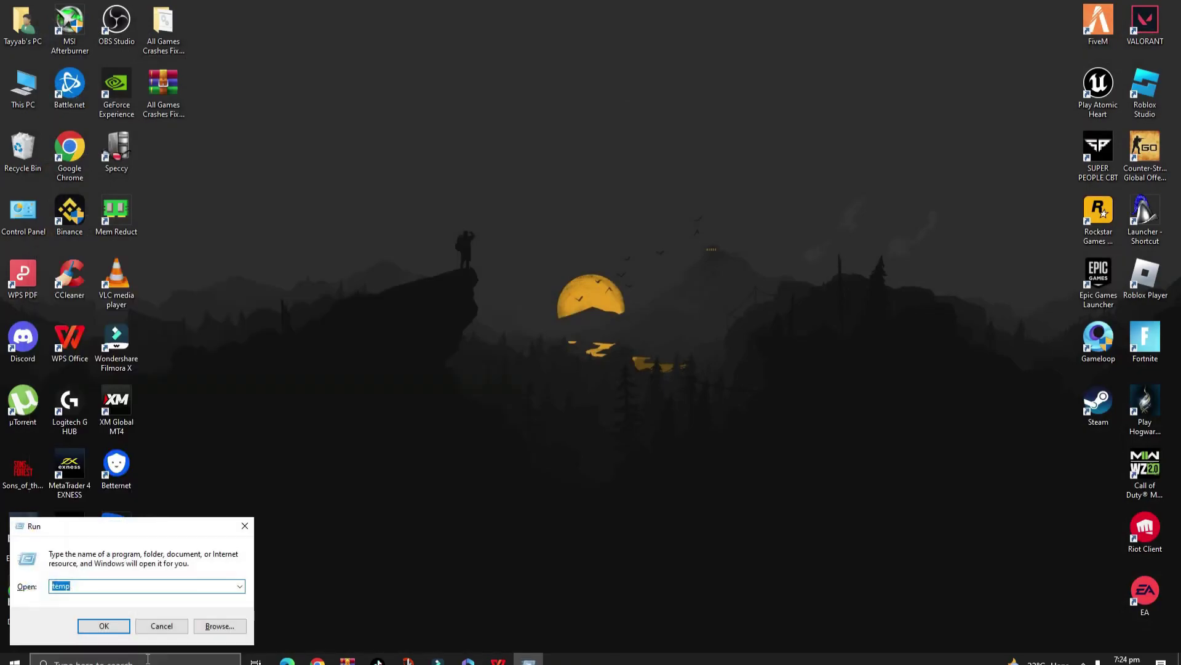
type("PREFE")
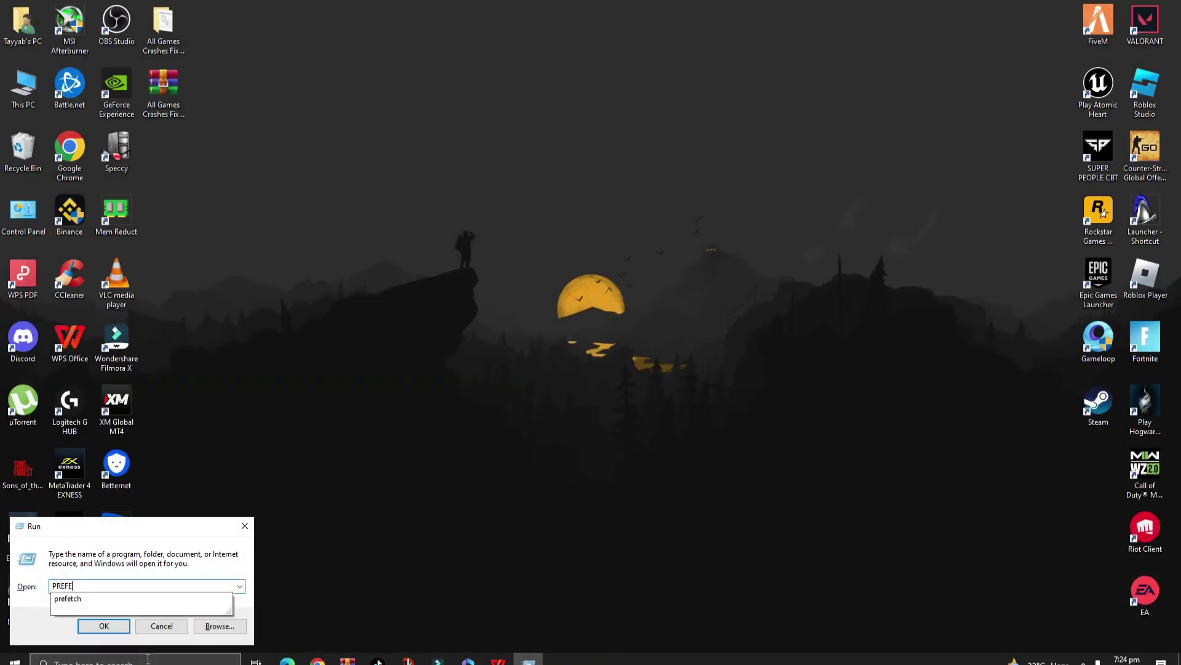
key("Escape")
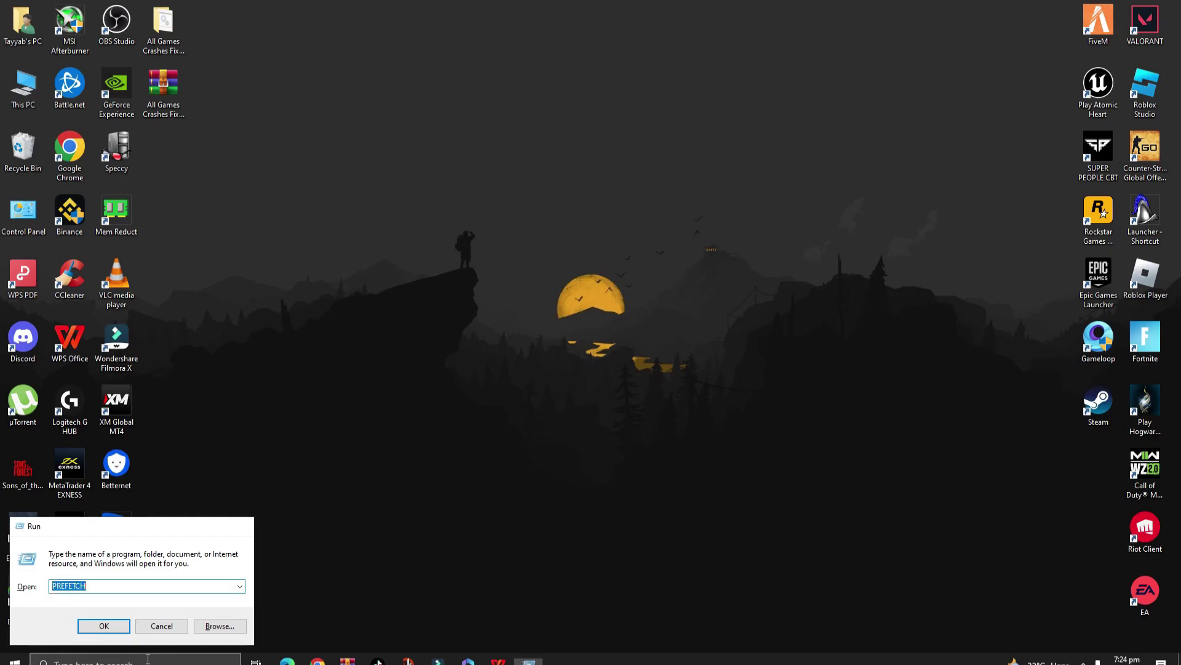
key("Return")
left_click(612, 348)
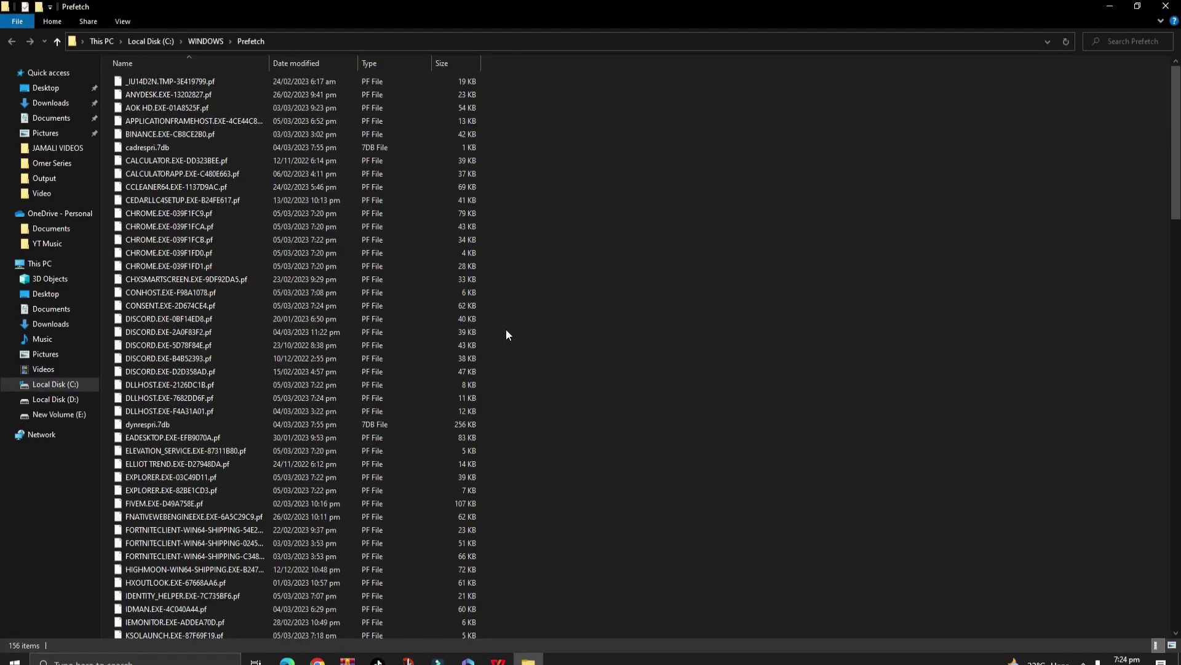
Delete all the files in the Prefetch folder and close its window
key("ctrl+a")
right_click(168, 174)
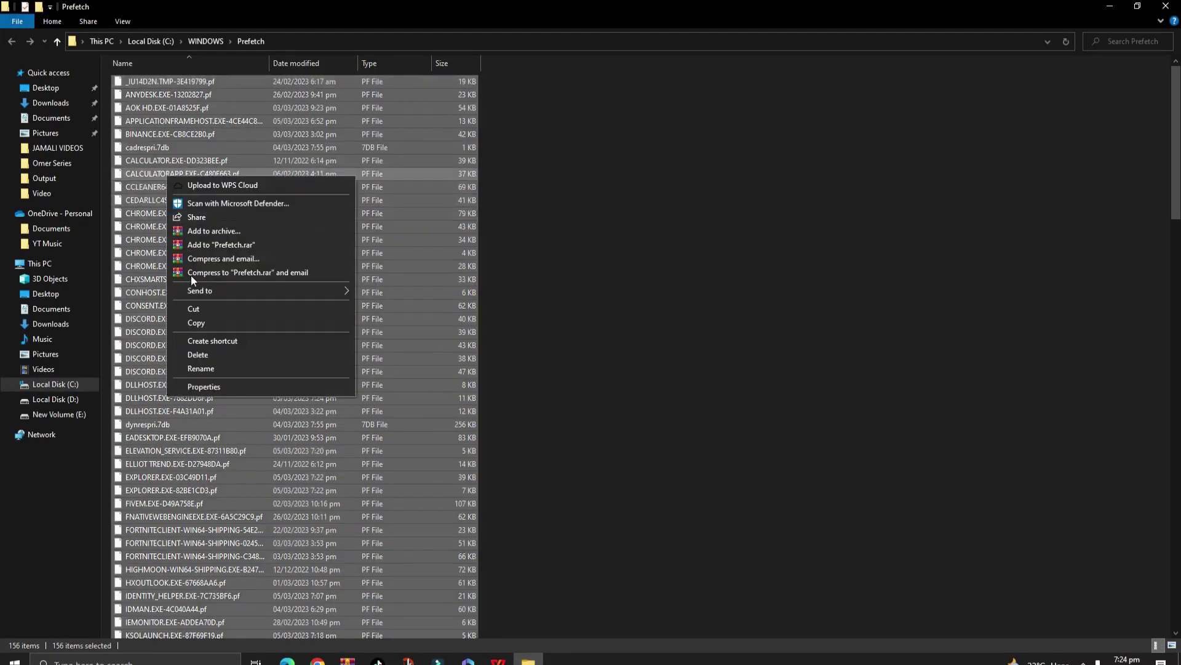
left_click(212, 354)
left_click(531, 272)
left_click(640, 291)
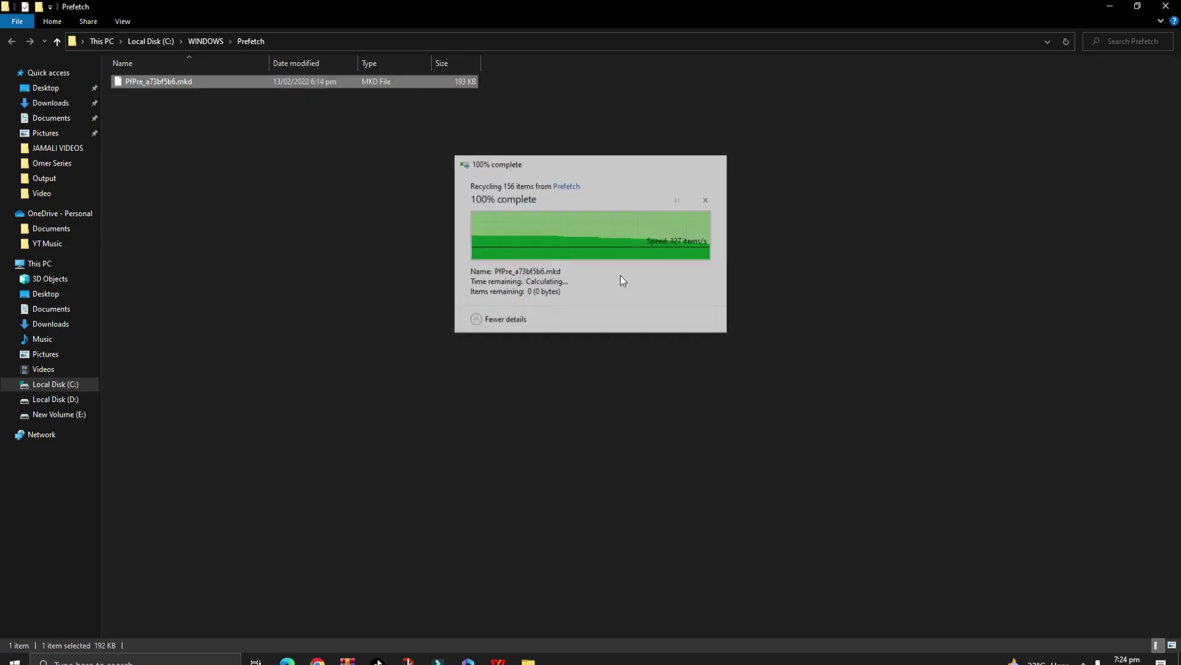
left_click(1165, 7)
Empty the Recycle Bin, granting administrator permission for all protected items
right_click(29, 143)
left_click(69, 167)
left_click(639, 340)
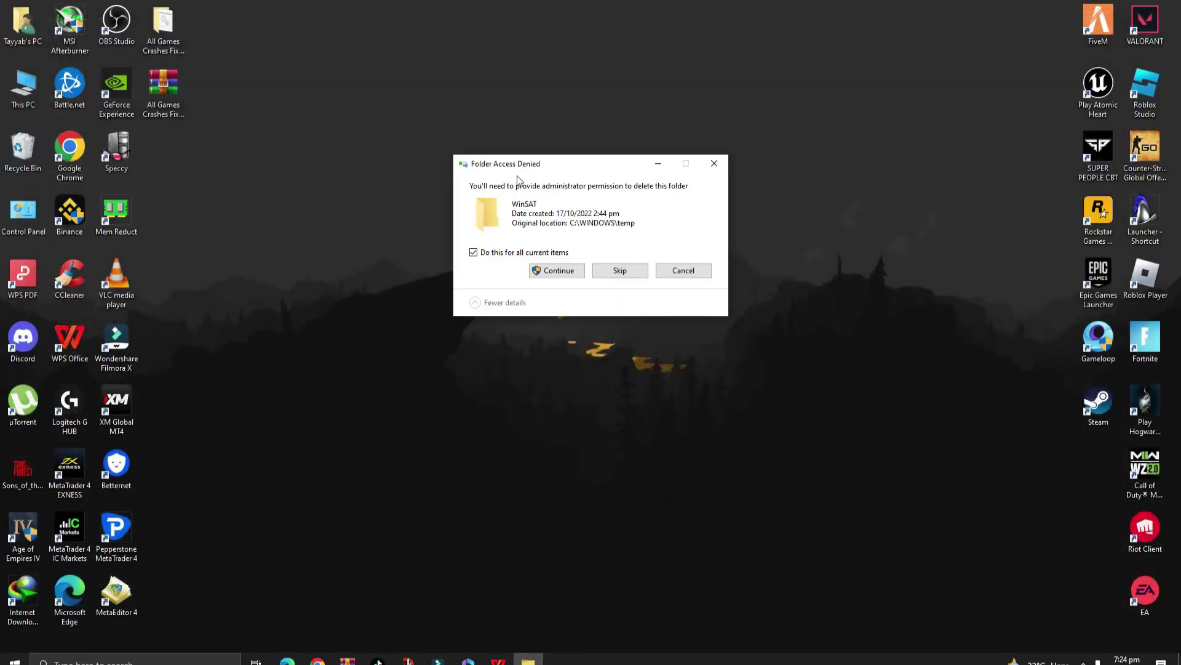
left_click(552, 272)
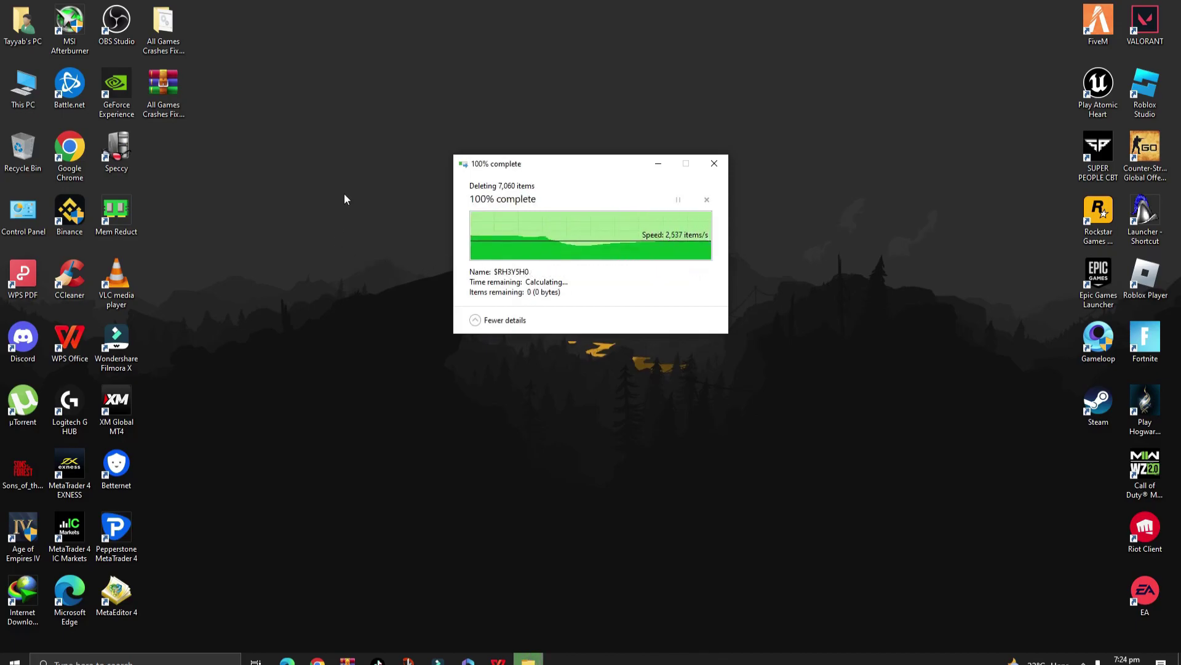
Move the All Games Crashes Fixed Pack folder and archive side by side to the middle of the desktop
left_click_drag(965, 6, 1173, 646)
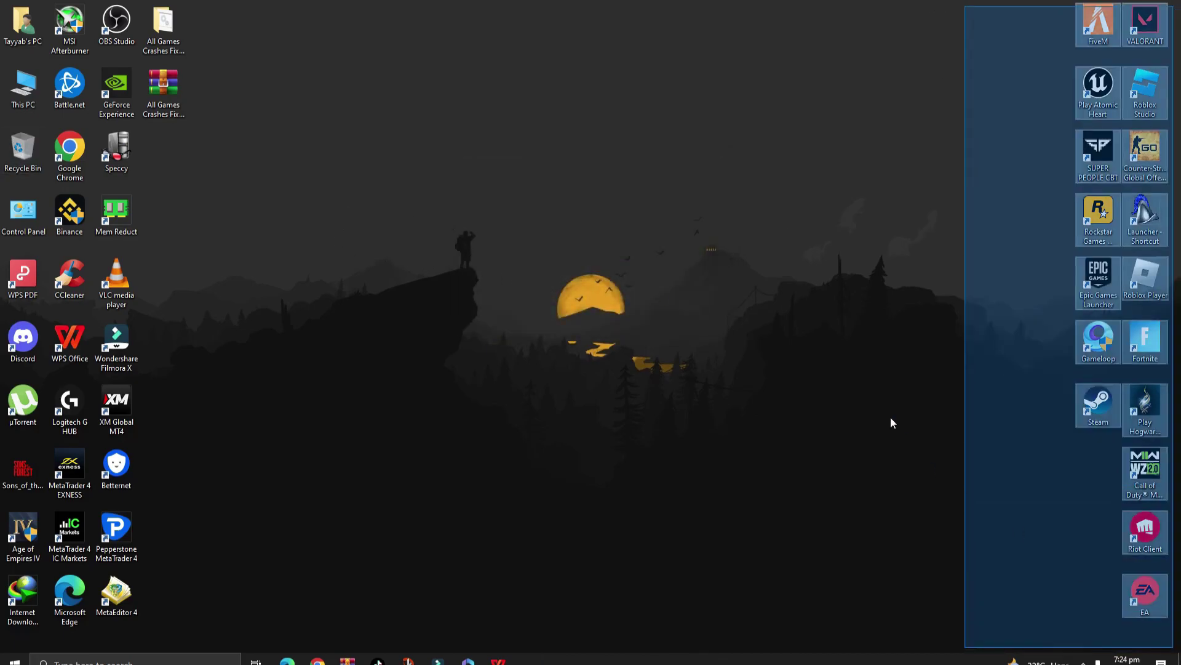
left_click_drag(166, 37, 130, 132)
left_click_drag(161, 92, 490, 218)
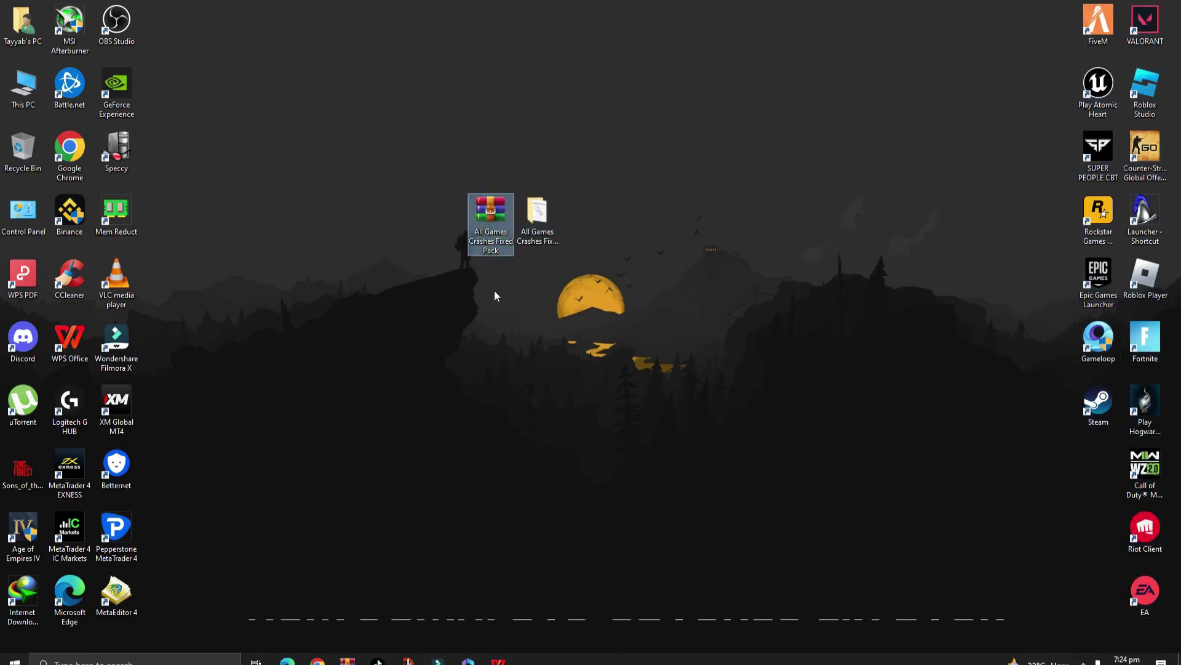
Extract the All Games Crashes Fixed Pack archive onto the desktop, overwriting all existing files
right_click(494, 216)
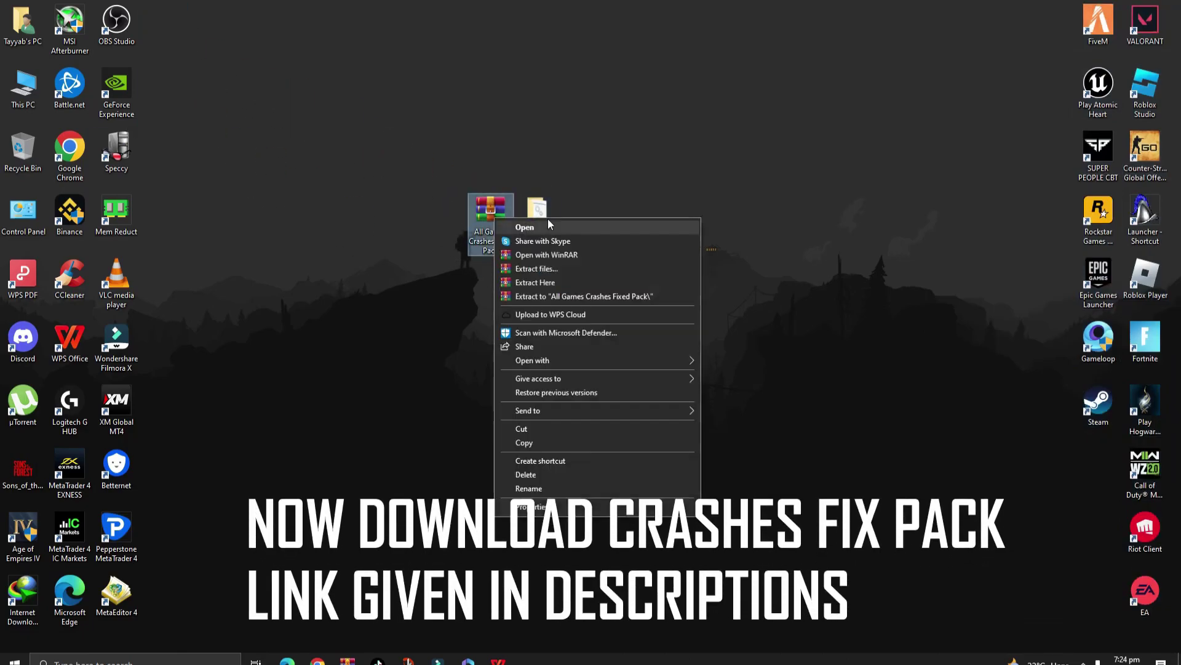
left_click(566, 281)
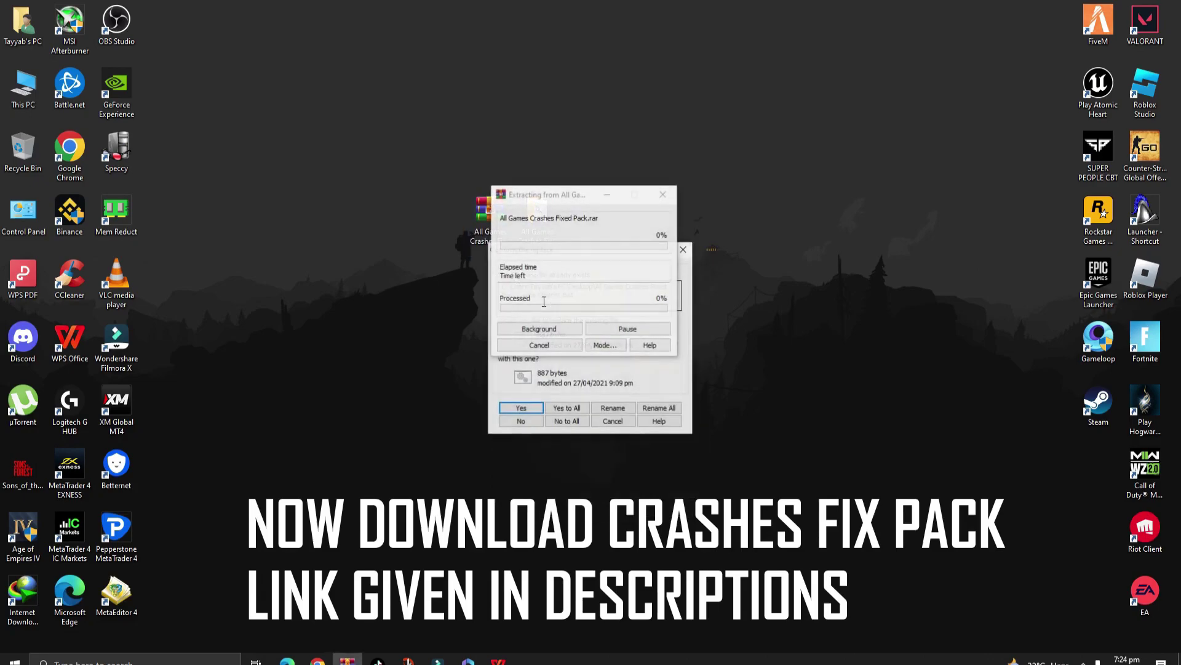
left_click(567, 409)
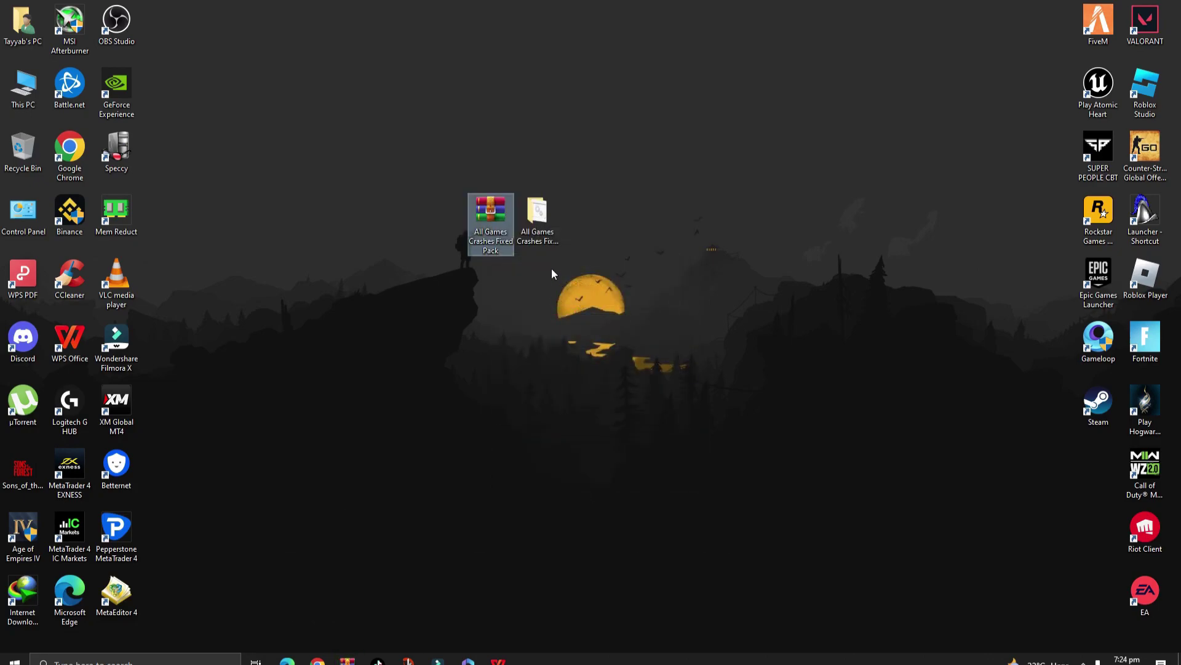
Launch driveridentifier_setup from the pack's Drivers identifier folder and allow it to make changes to the device
double_click(537, 217)
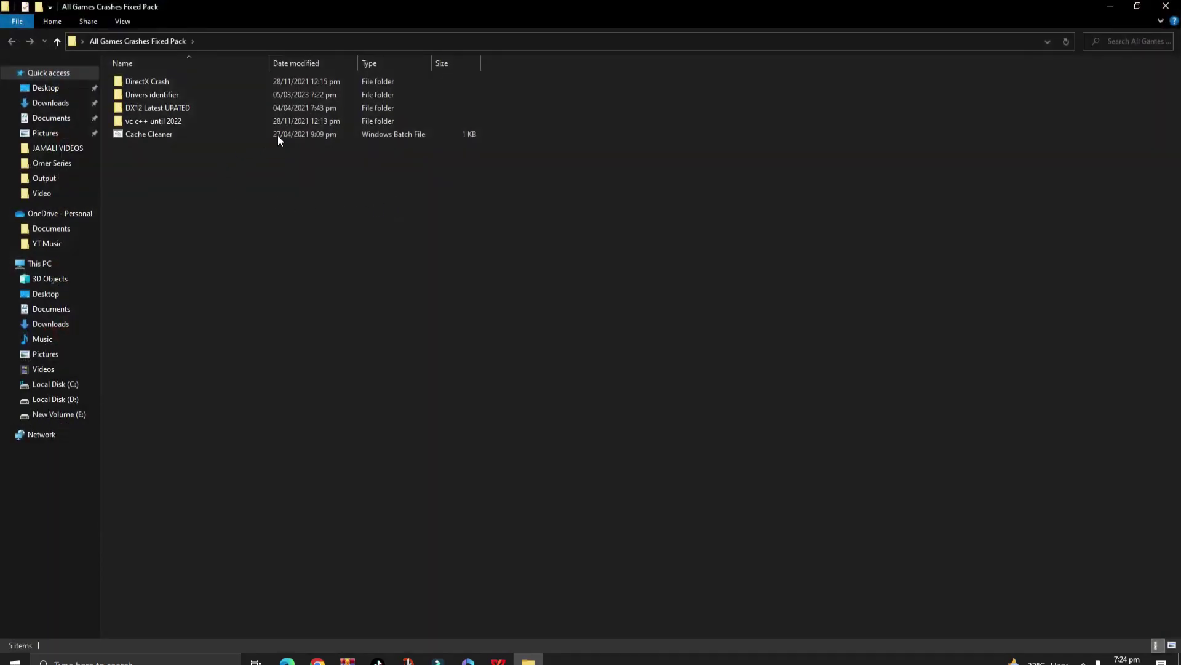
double_click(154, 94)
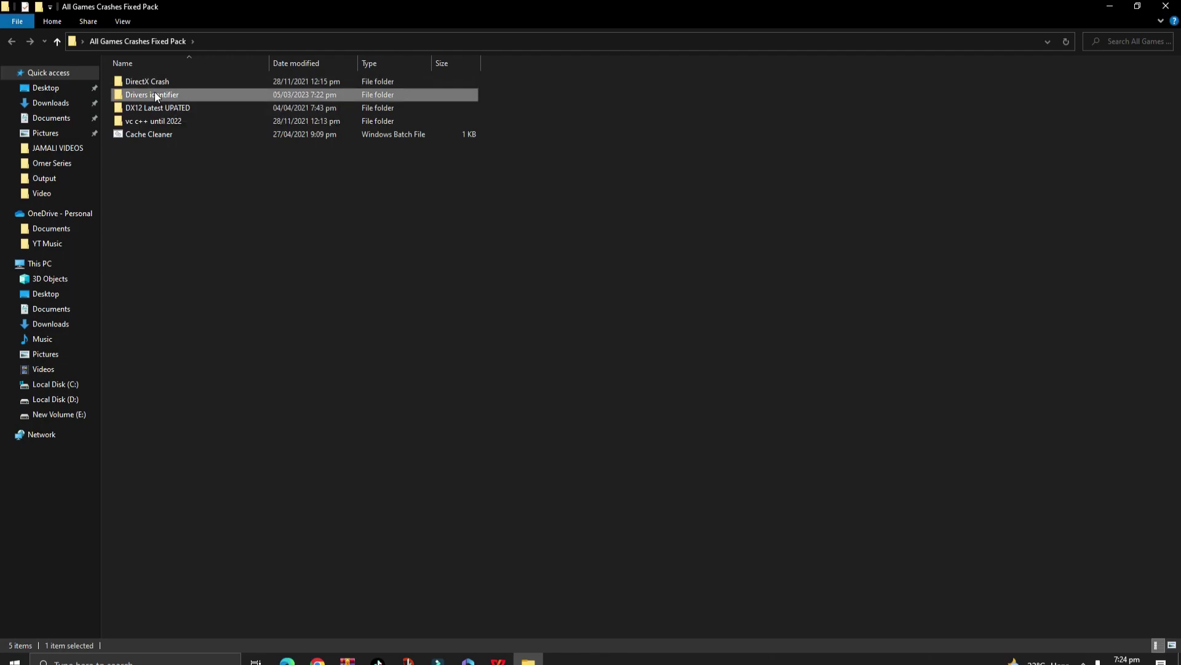
left_click(146, 81)
right_click(146, 80)
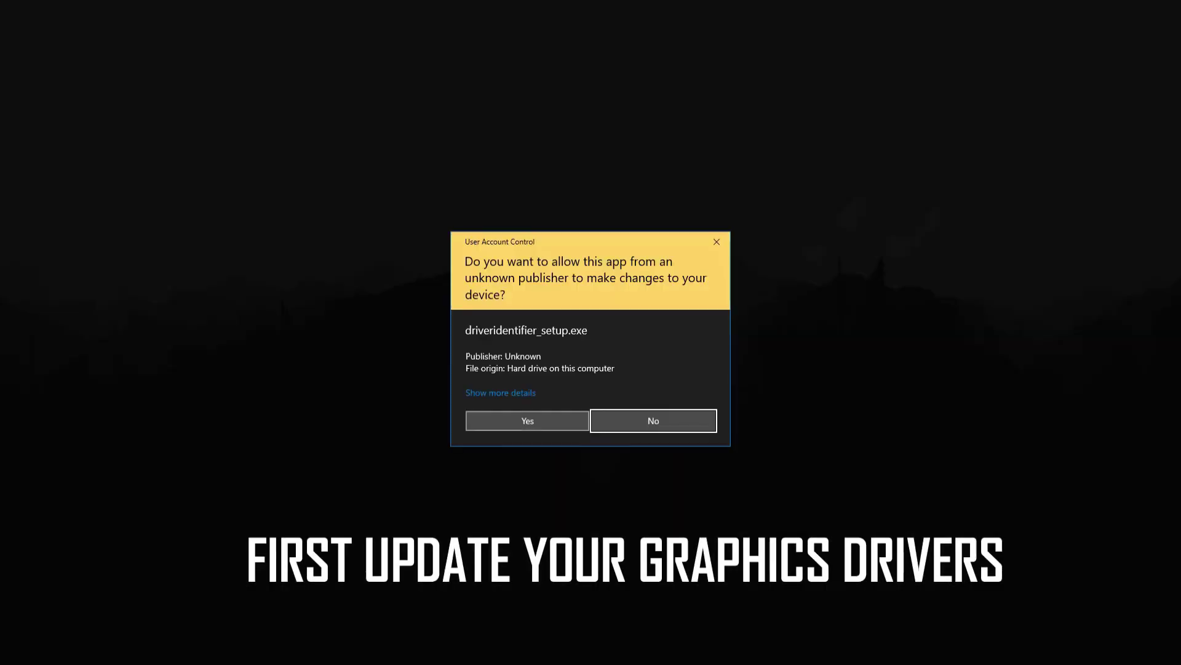
left_click(552, 415)
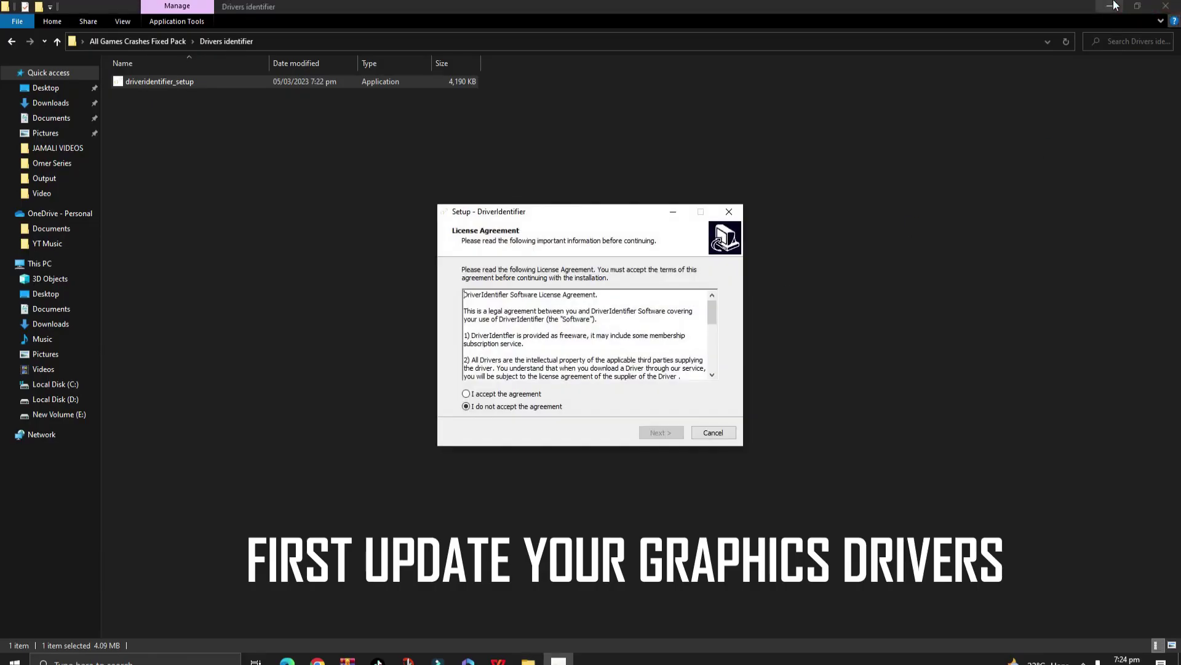
Accept the license agreement, complete the DriverIdentifier installation and scan the computer's drivers
left_click(1111, 5)
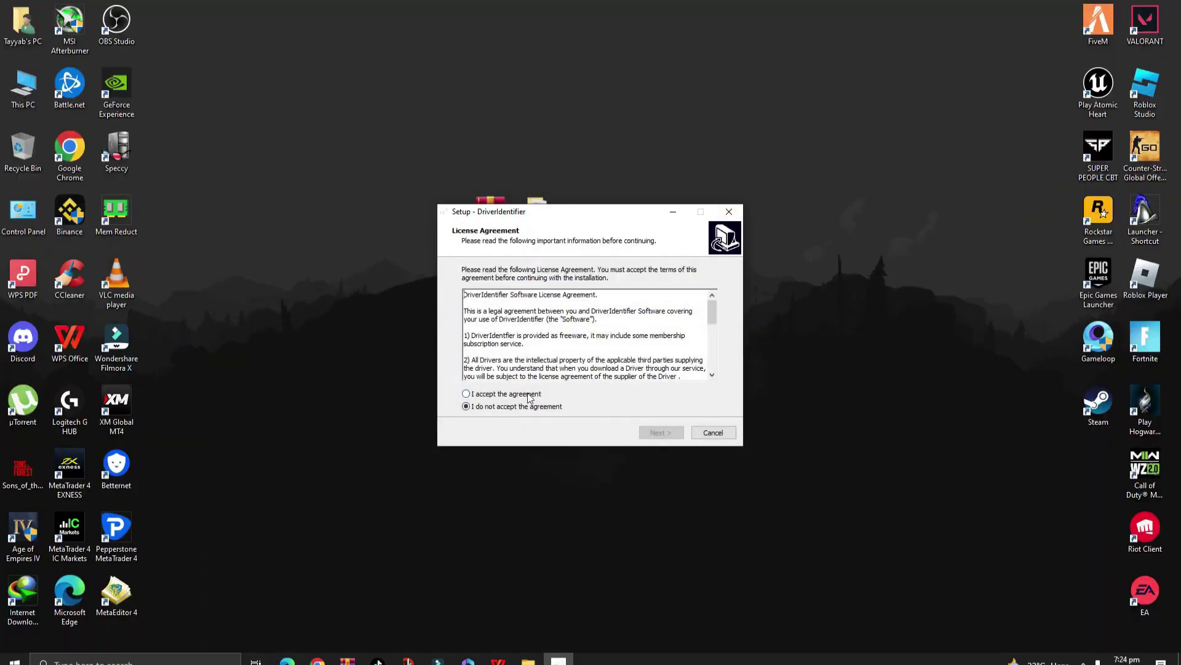
left_click(673, 436)
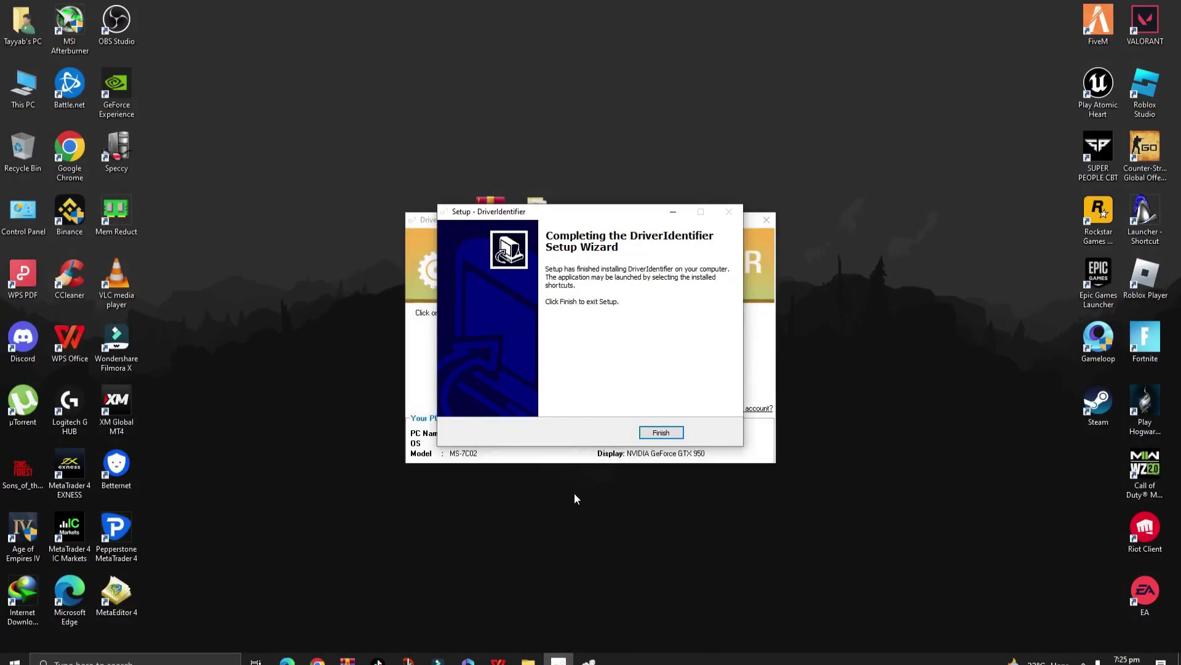
left_click(668, 432)
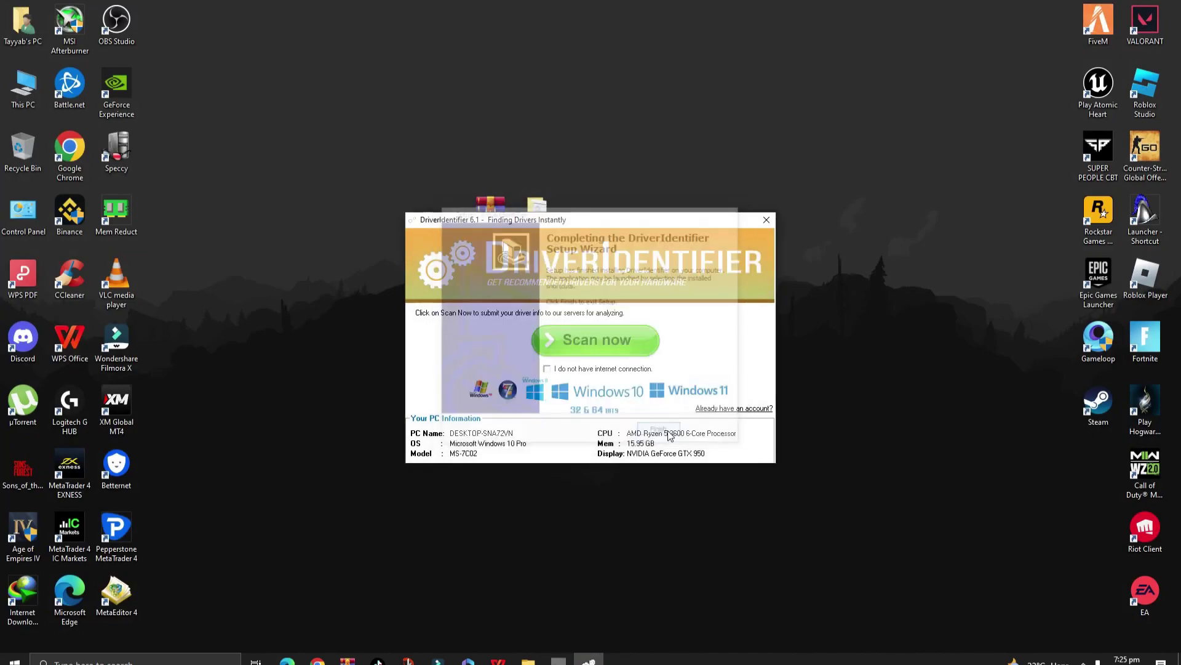
left_click(602, 343)
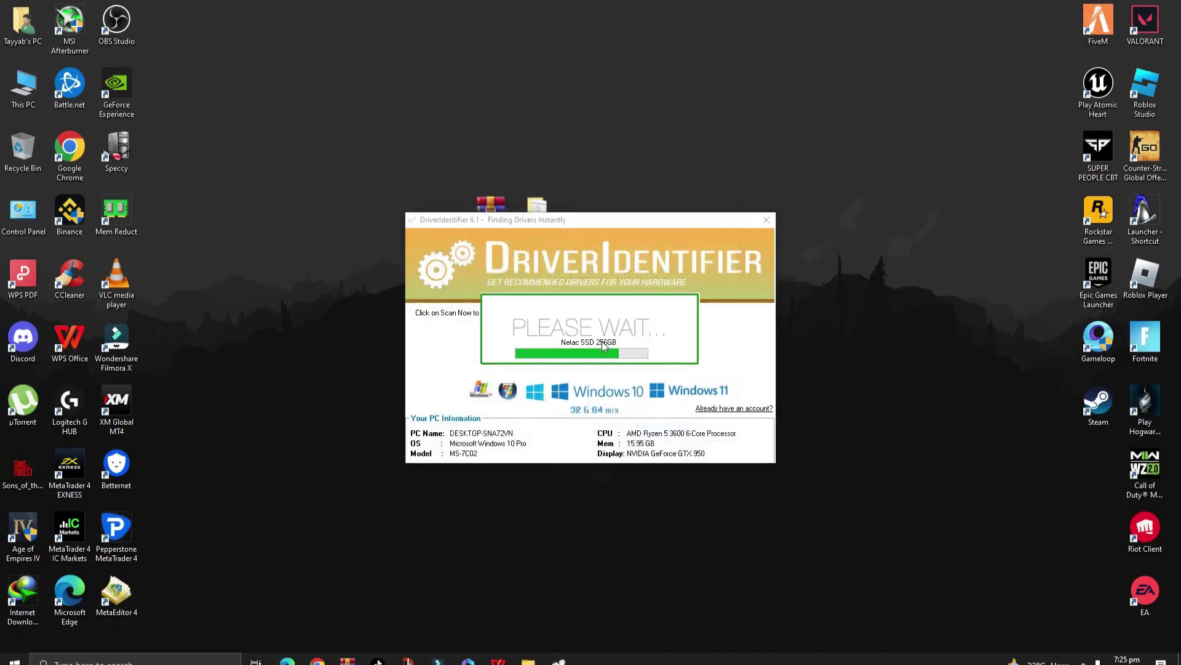
Examine the driver scan result for drivers that need updating, including the graphics card's status, and minimize the browser
scroll(1147, 180, "down", 2)
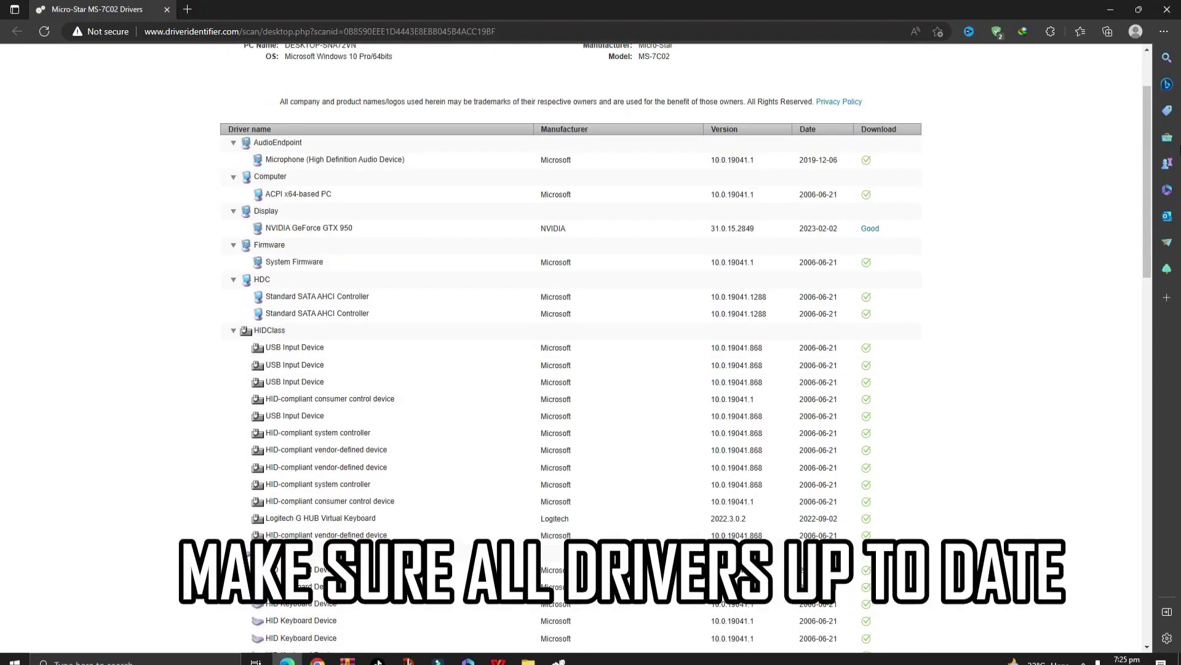
scroll(1153, 168, "down", 1)
scroll(1153, 168, "down", 7)
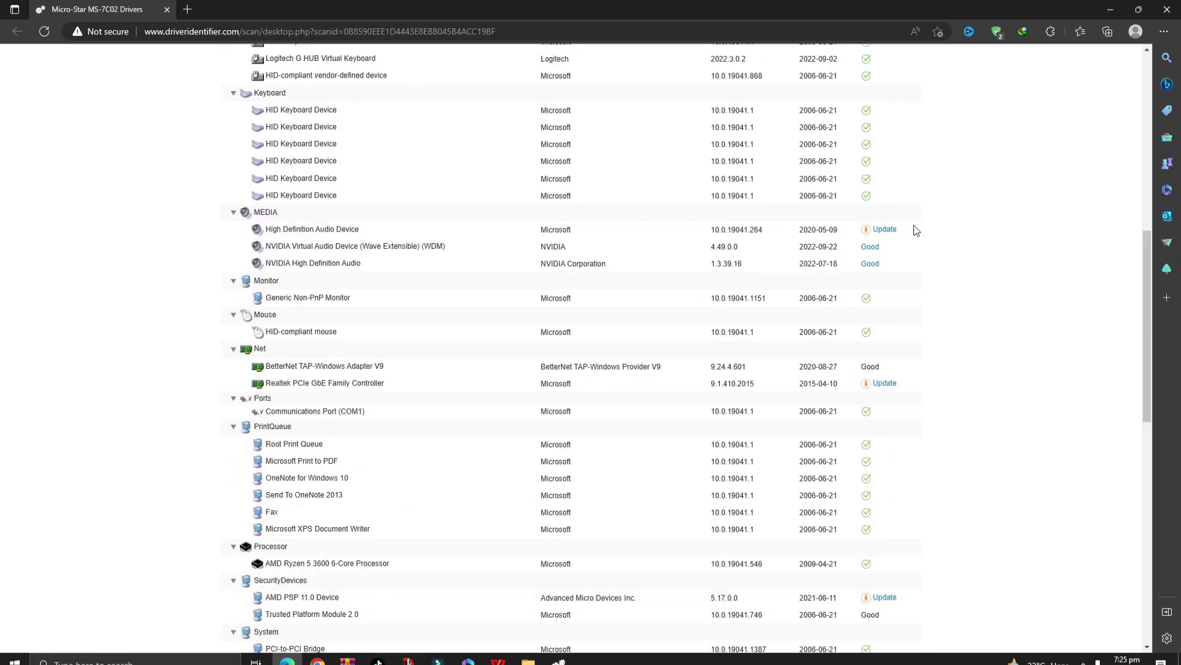
left_click_drag(862, 384, 905, 398)
scroll(876, 396, "down", 3)
left_click(1029, 342)
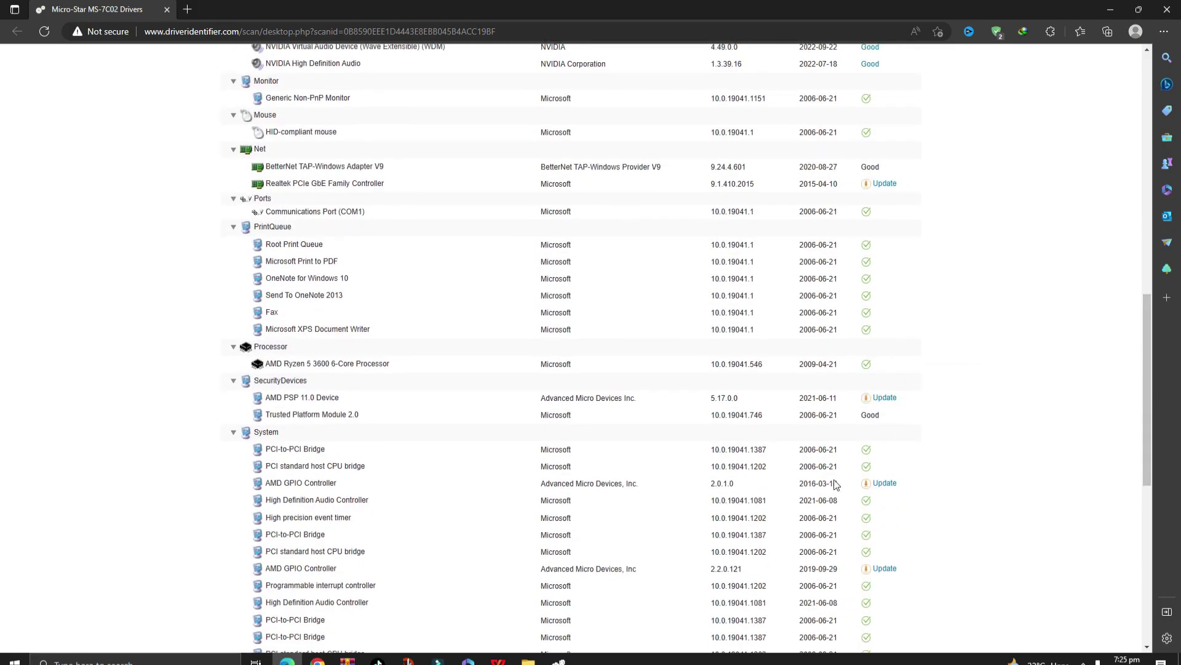
left_click_drag(859, 485, 909, 485)
scroll(1147, 464, "down", 4)
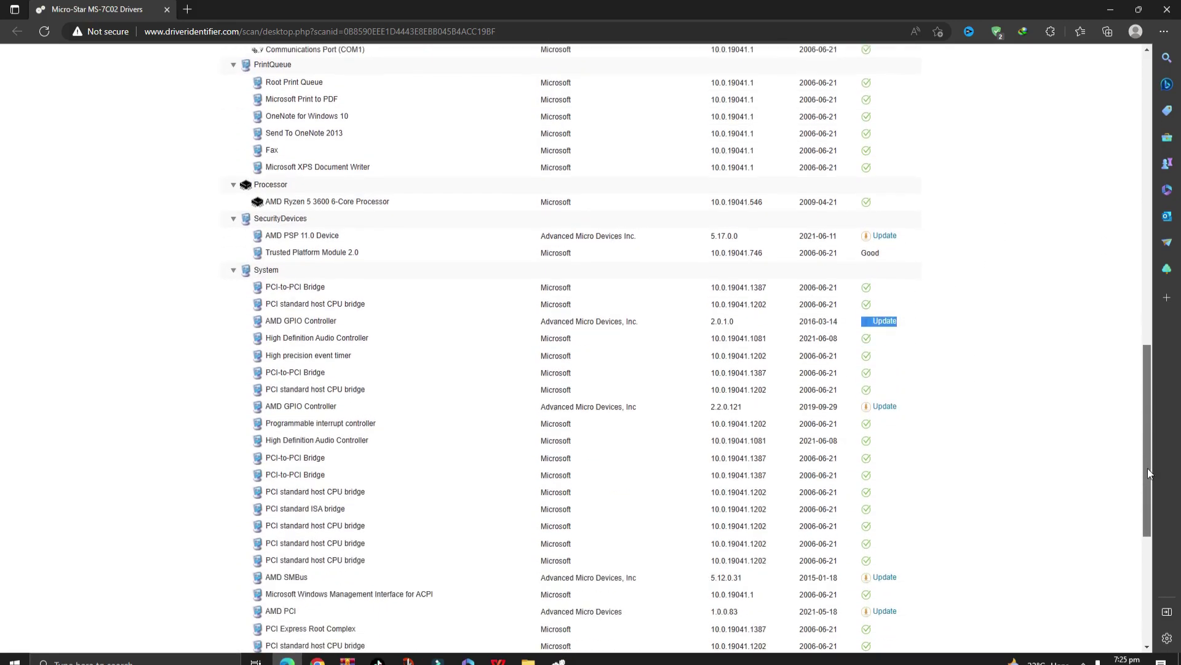
left_click_drag(854, 309, 928, 302)
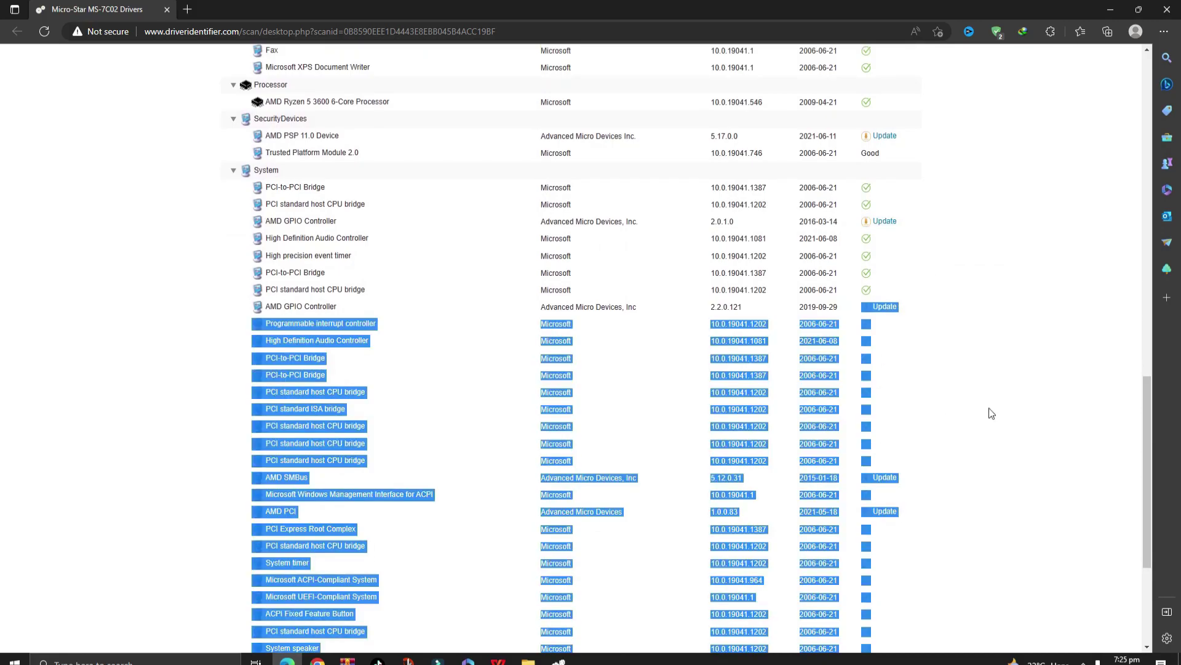
left_click(897, 320)
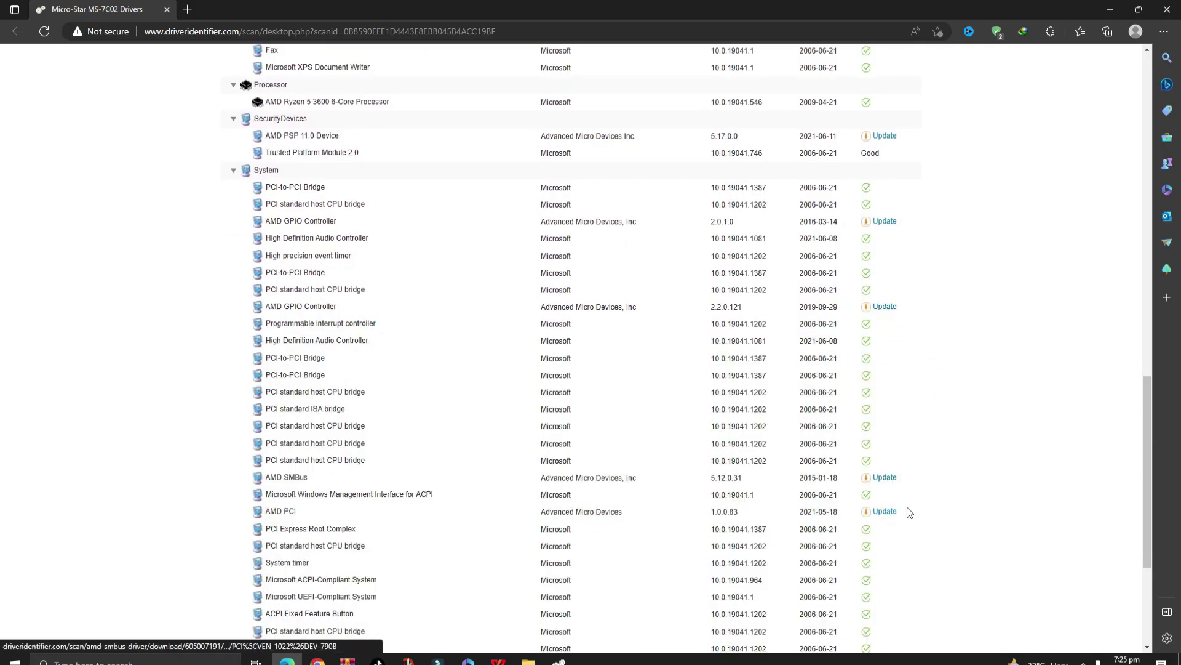
scroll(1149, 562, "down", 4)
left_click_drag(1150, 534, 1144, 142)
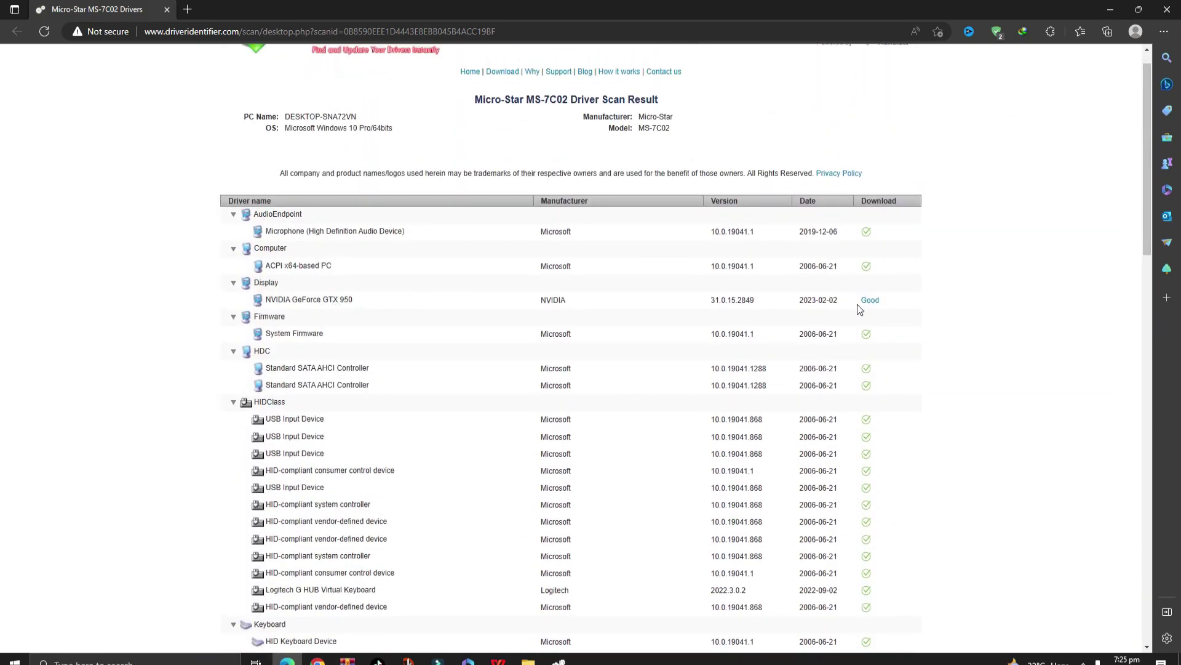
left_click(1110, 9)
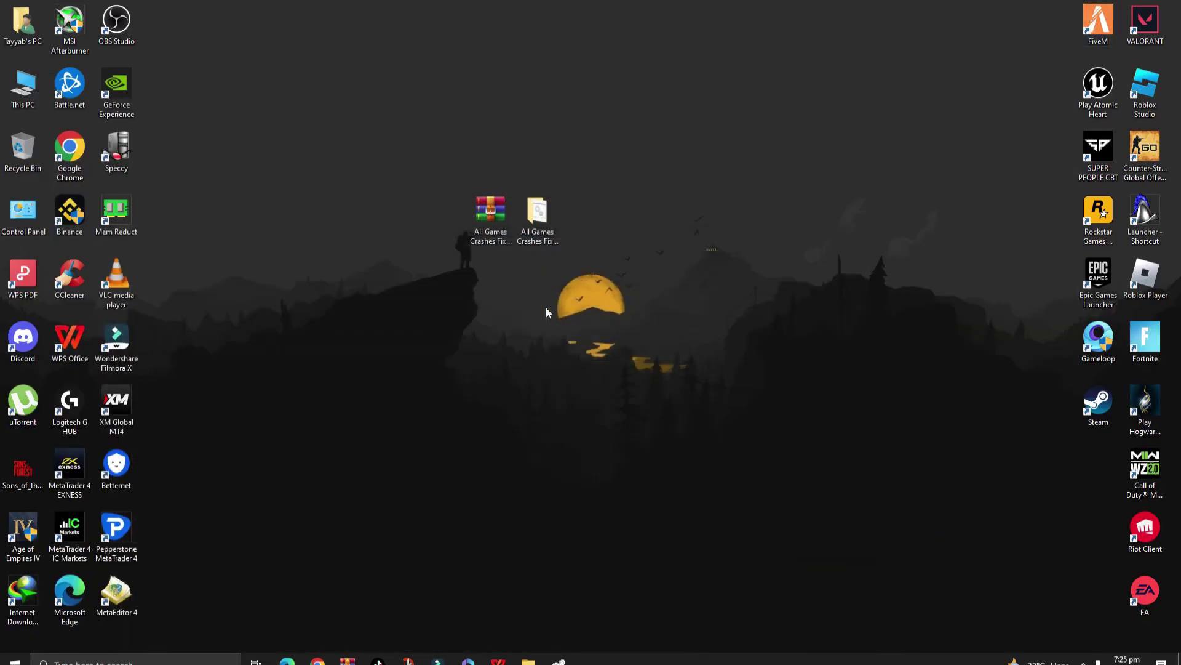
Launch DXSETUP from the pack's DirectX Crash folder and allow it to make changes to the device
double_click(552, 233)
double_click(165, 80)
scroll(1052, 172, "down", 12)
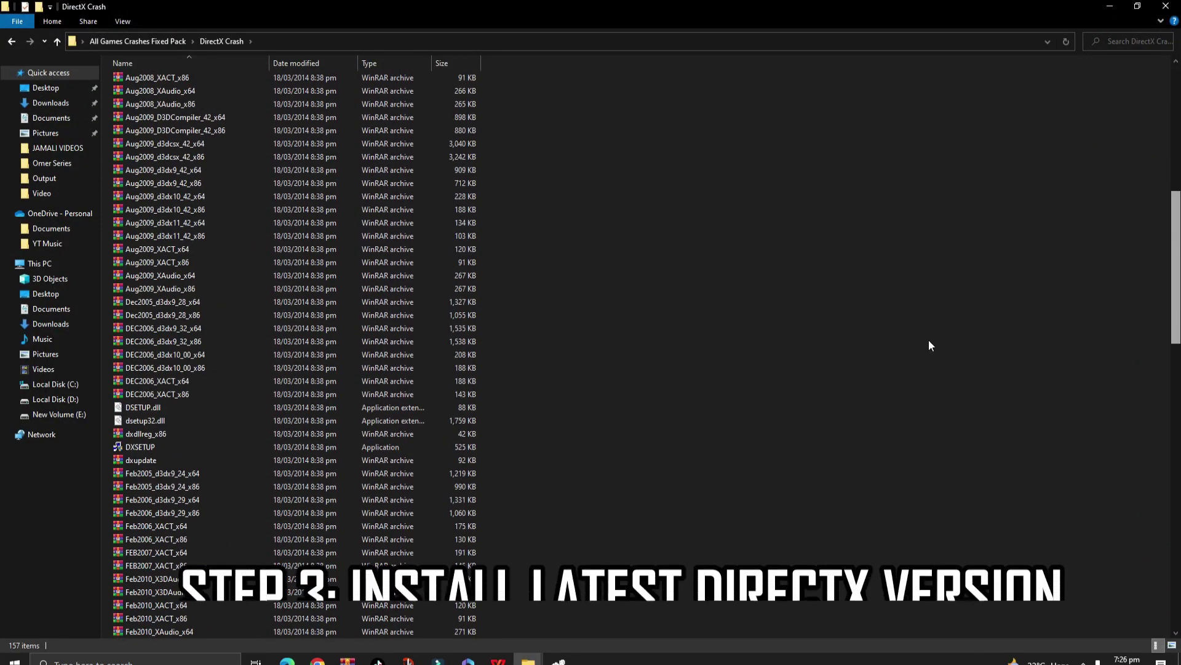
right_click(156, 444)
left_click(209, 135)
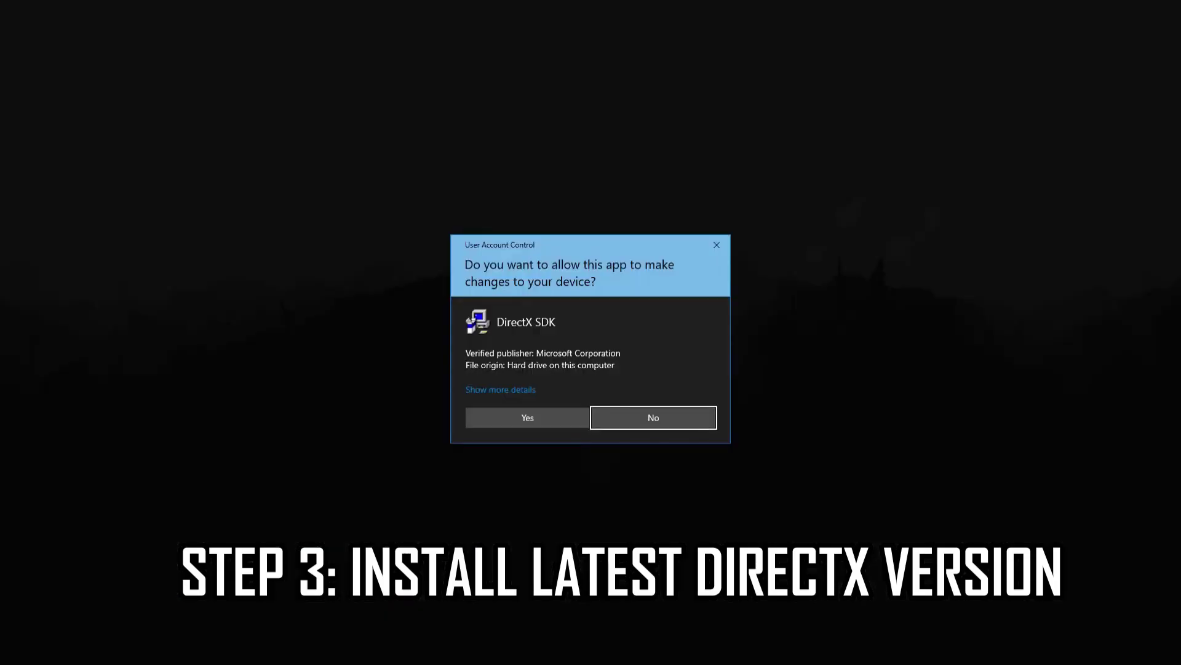
left_click(528, 418)
Accept the license agreement and install the DirectX runtime components through to the end of the setup
left_click(283, 328)
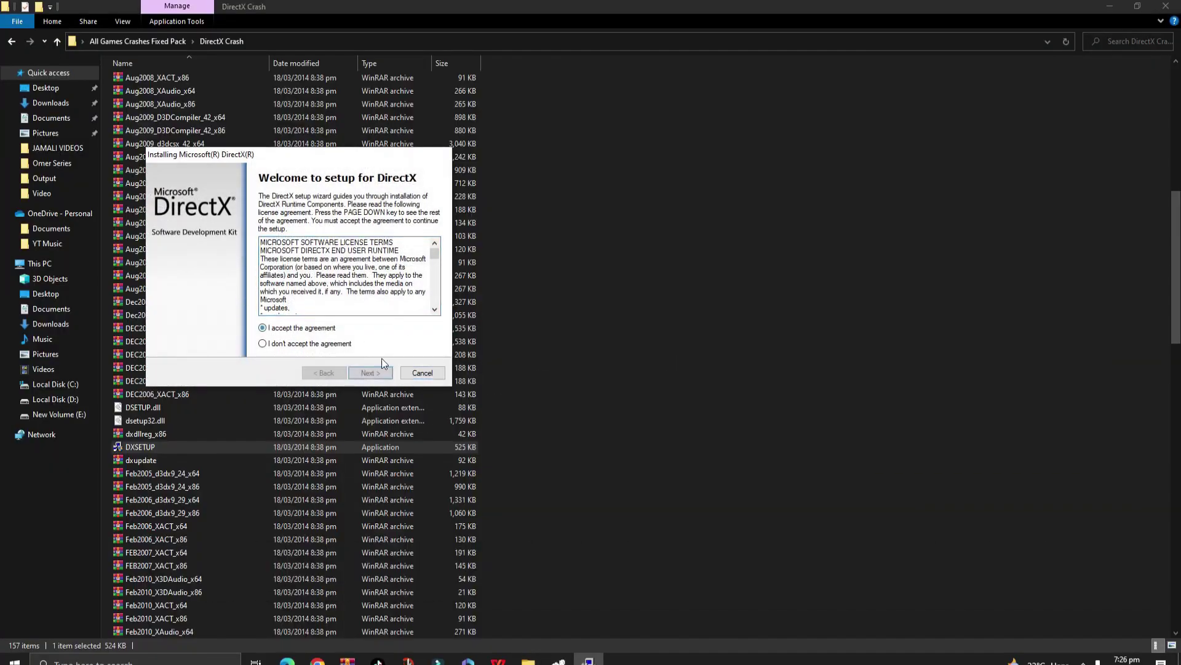
left_click(377, 373)
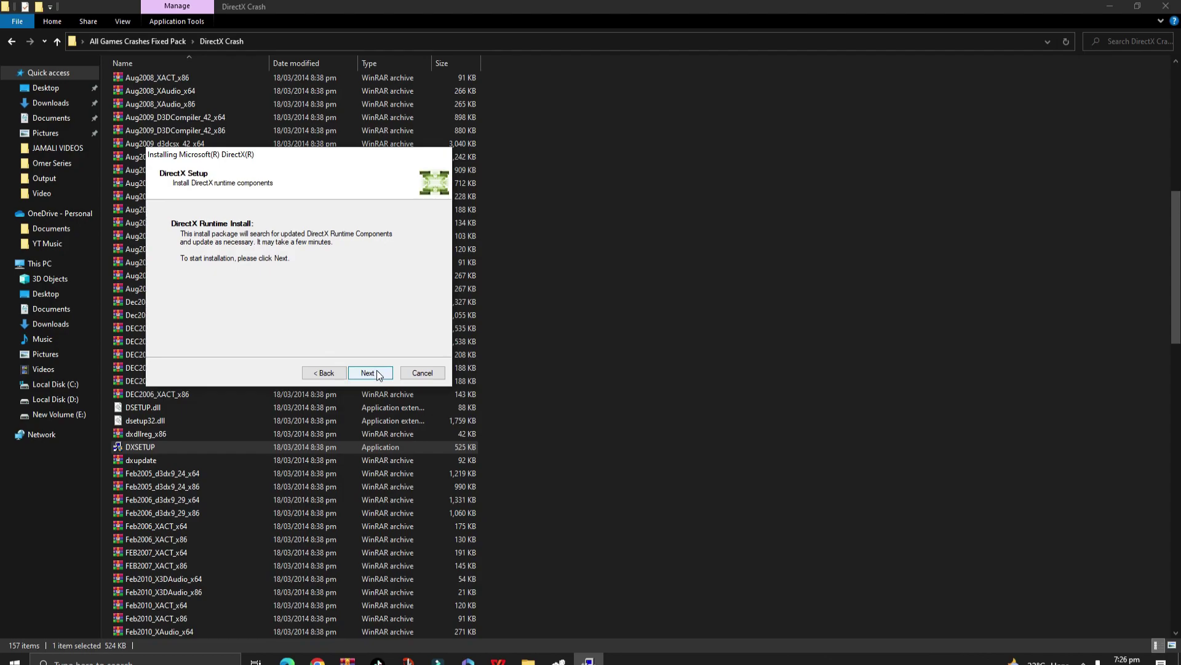
left_click(377, 373)
left_click_drag(376, 150, 667, 174)
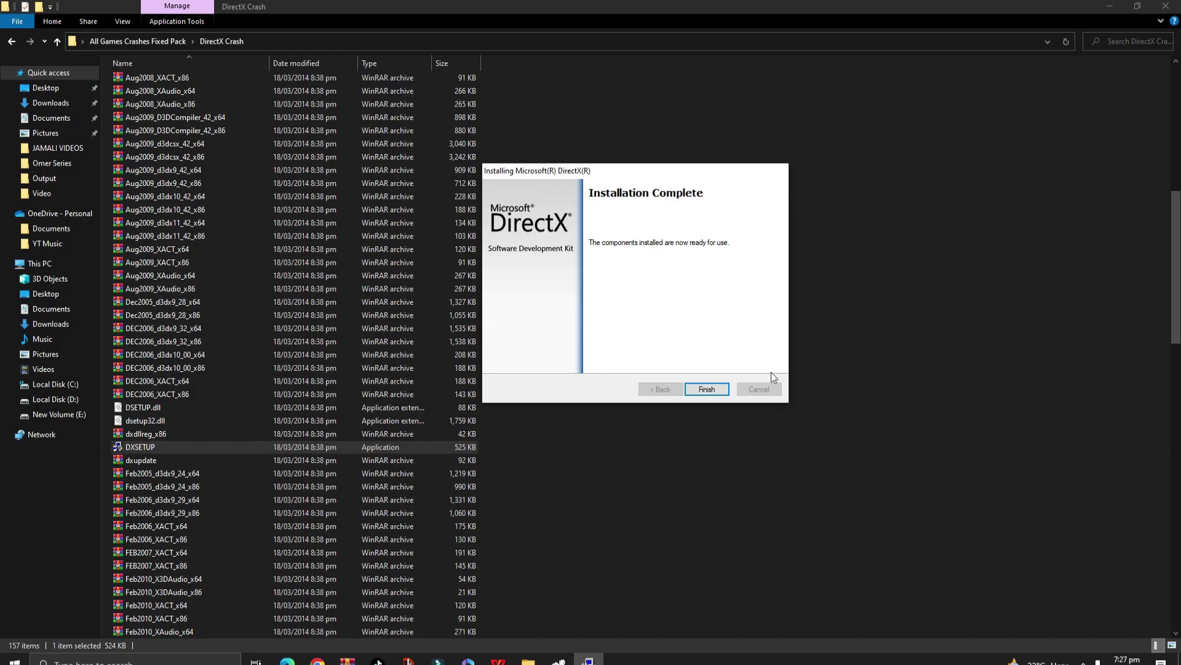
left_click(706, 389)
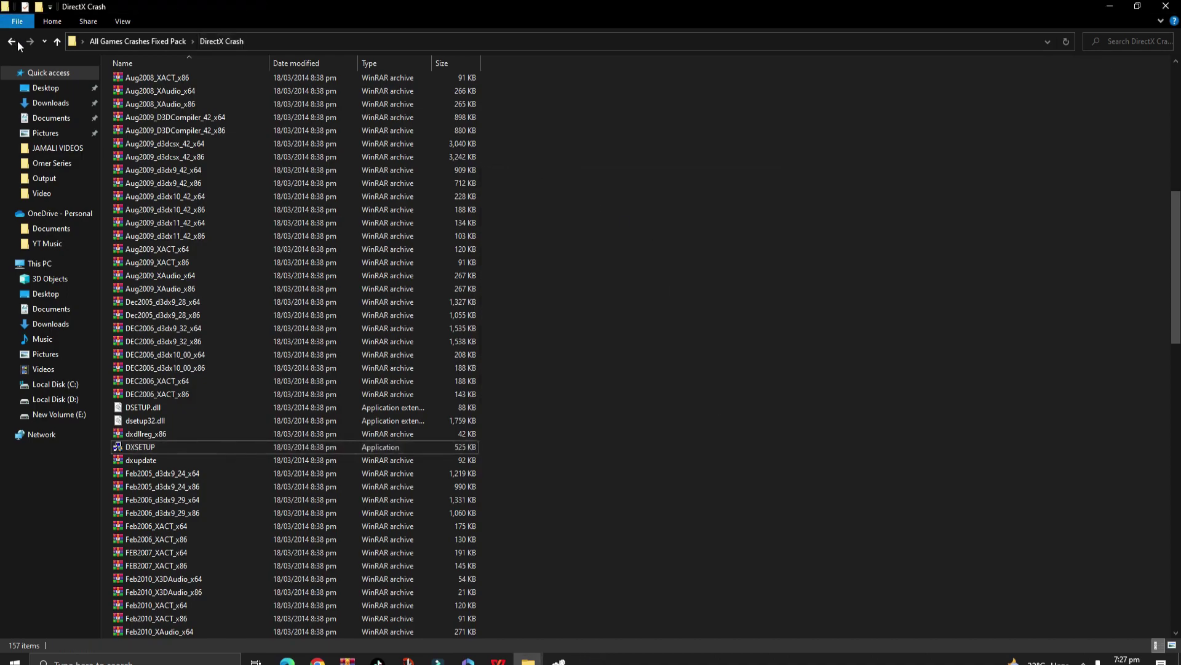
Launch dxwebsetup from the pack's DX12 Latest UPATED folder and allow it to make changes to the device
left_click(11, 41)
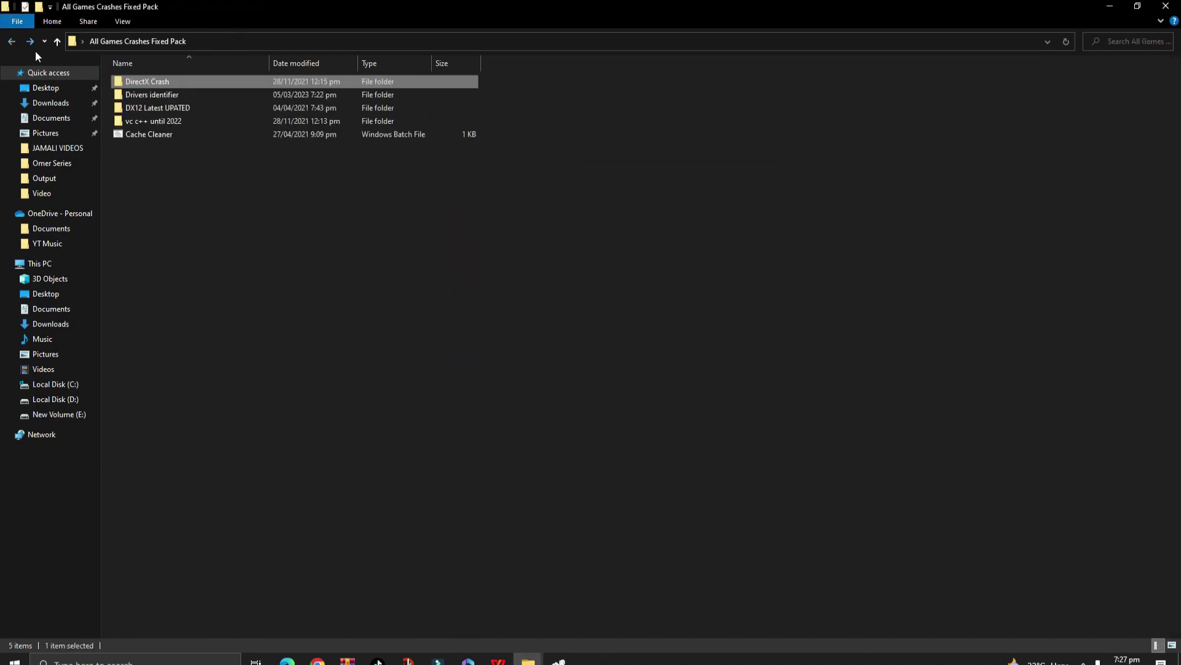
double_click(190, 110)
right_click(145, 81)
left_click(202, 105)
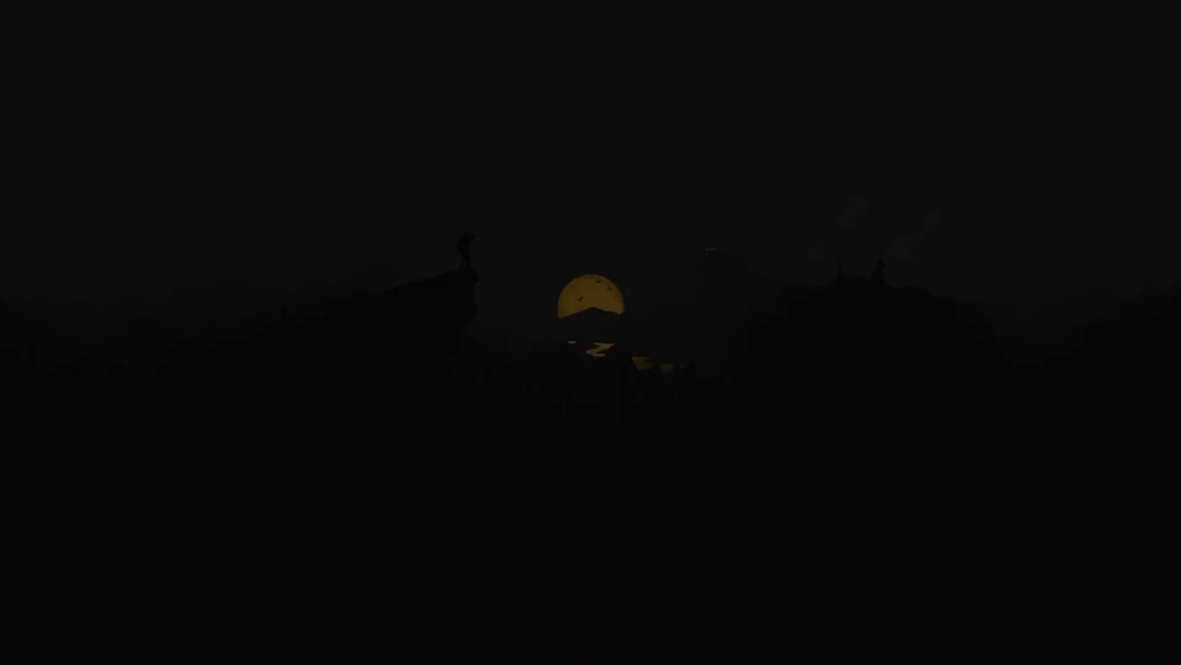
left_click(548, 416)
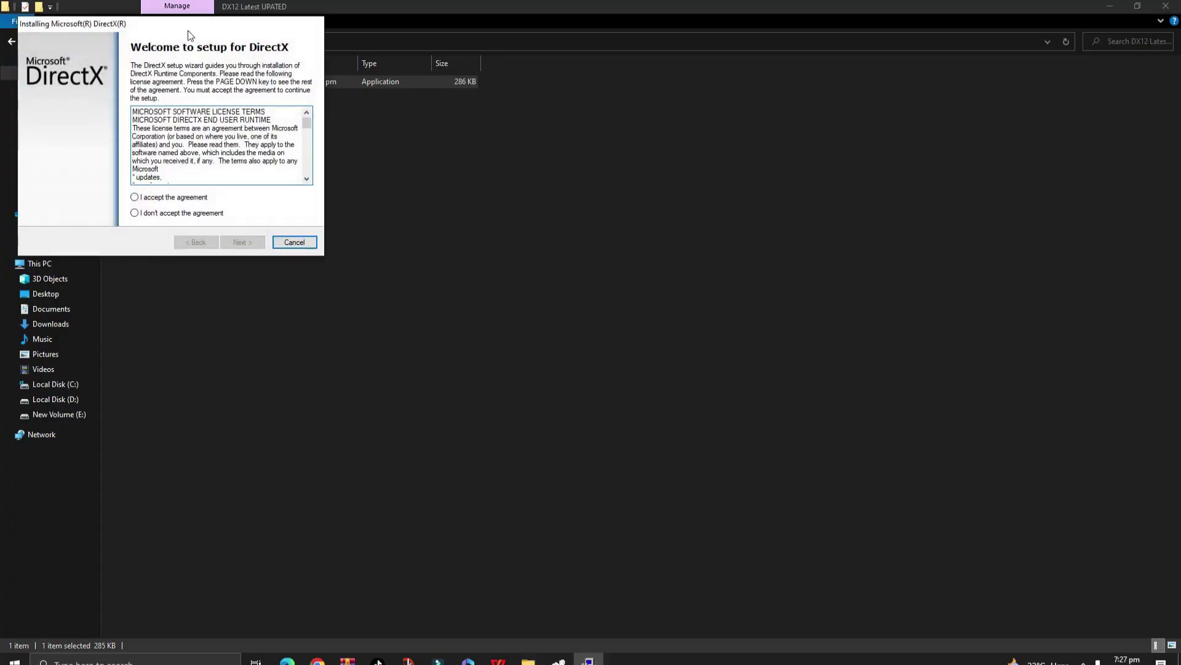
Accept the license agreement and complete the DirectX web setup
left_click(627, 353)
left_click(711, 396)
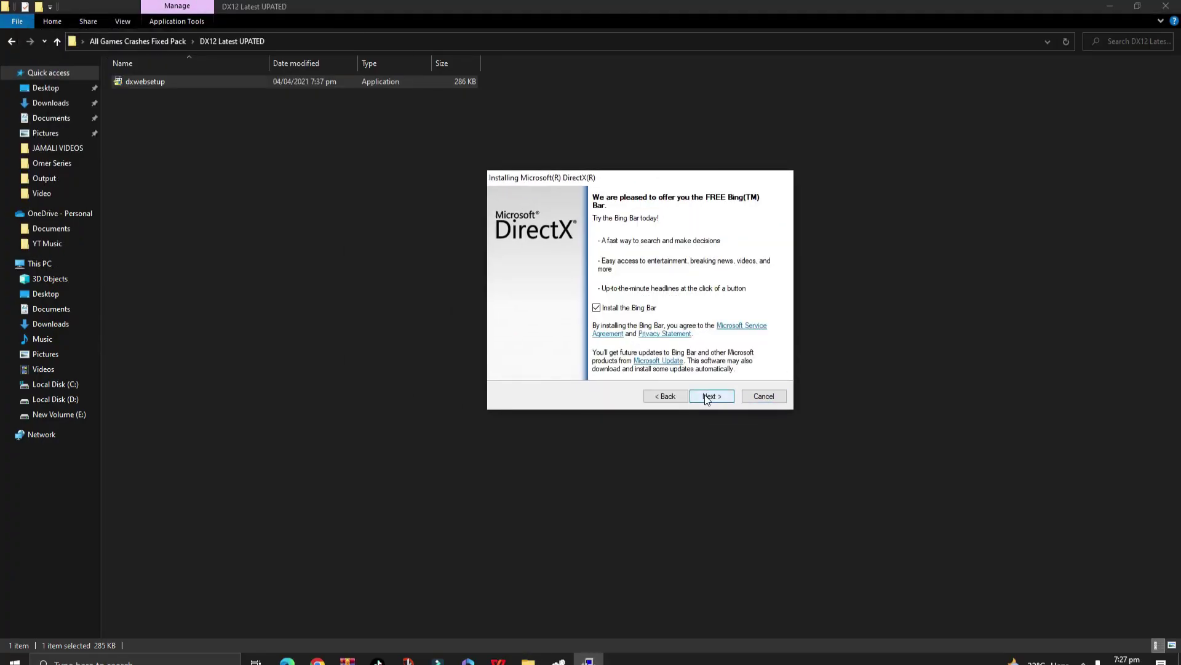
left_click(714, 397)
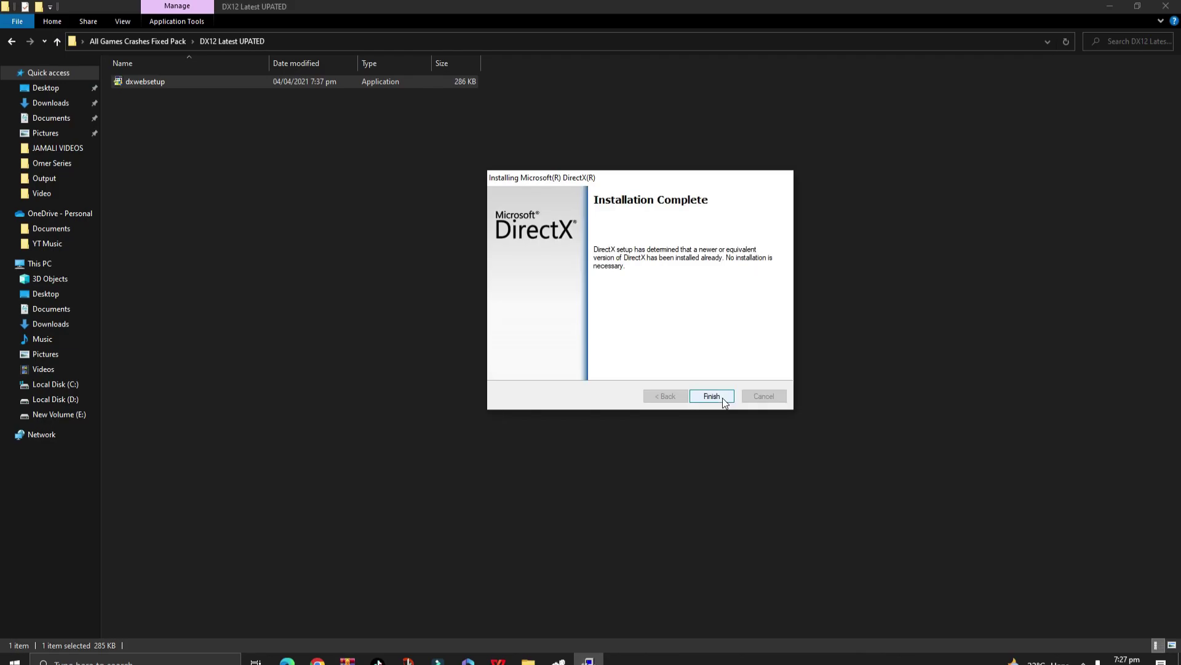
left_click(712, 396)
Run install_all from the pack's vc c++ until 2022 folder as administrator and allow it to make changes
left_click(11, 41)
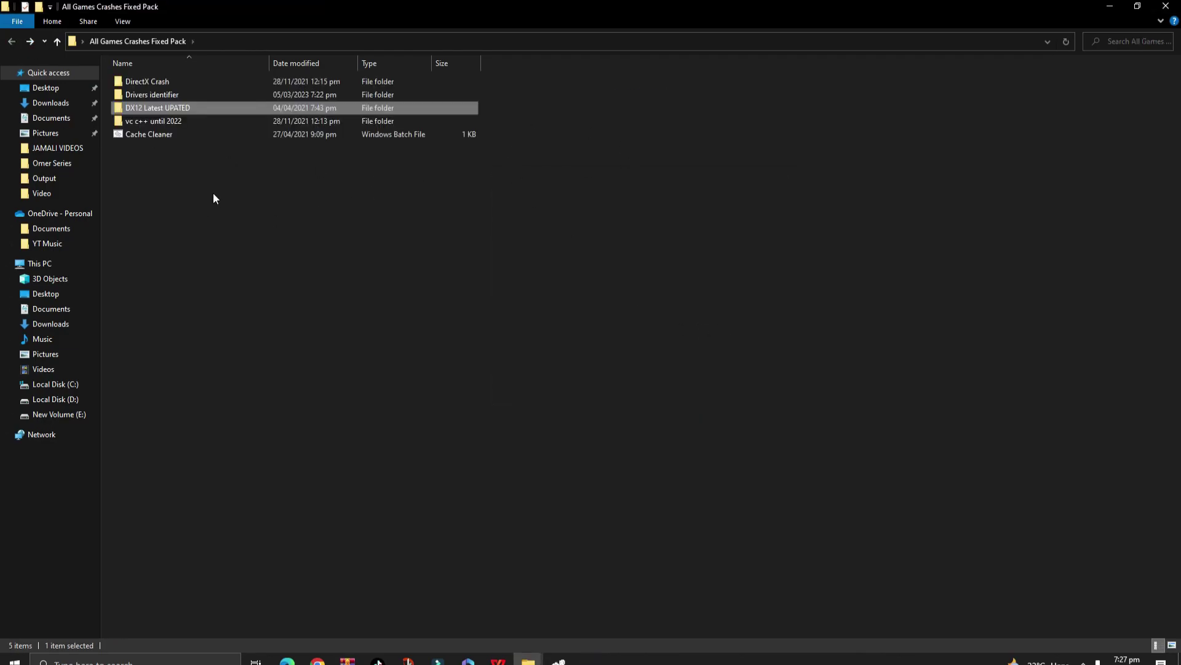
double_click(168, 120)
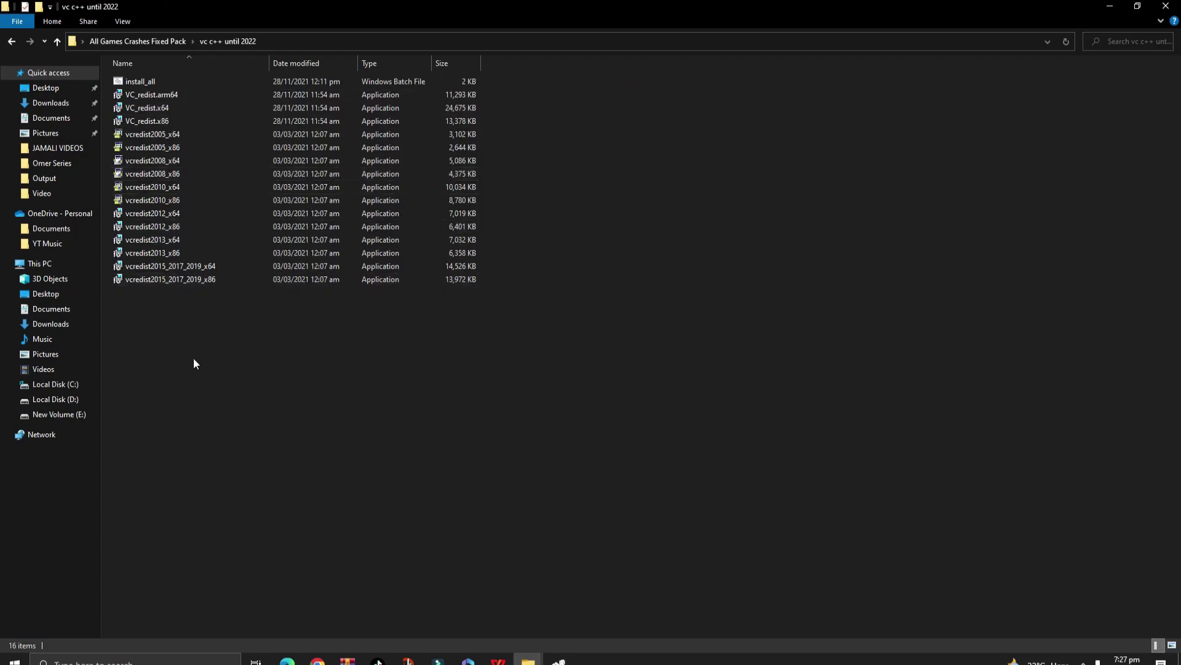
right_click(131, 80)
left_click(196, 132)
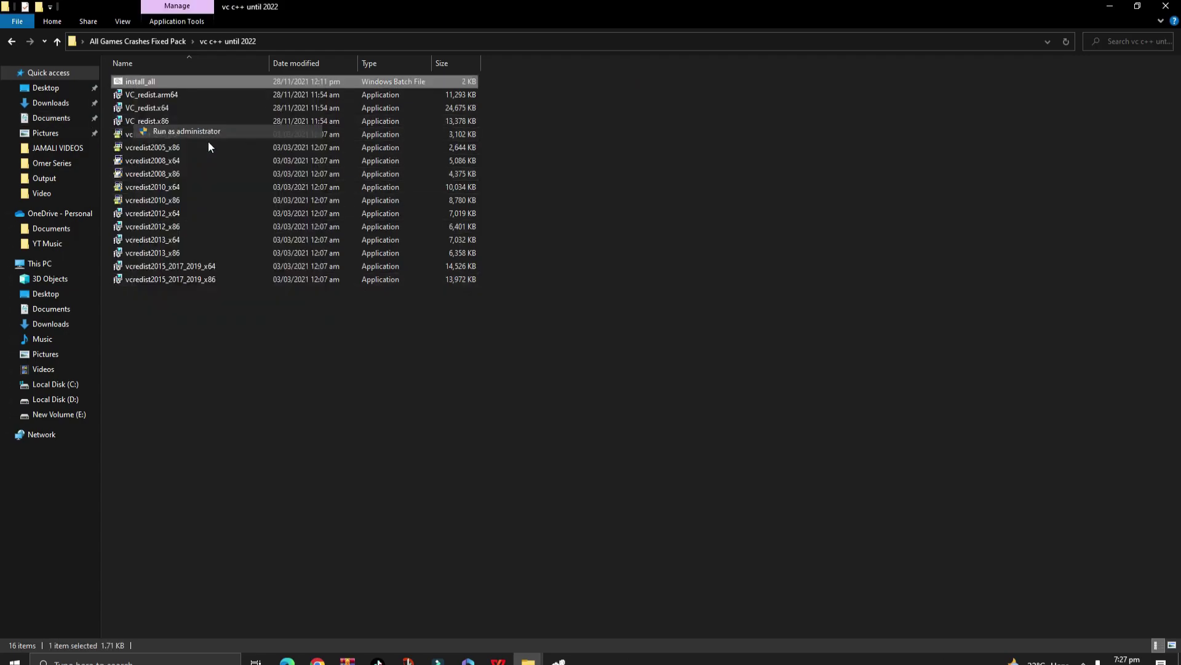
left_click(555, 412)
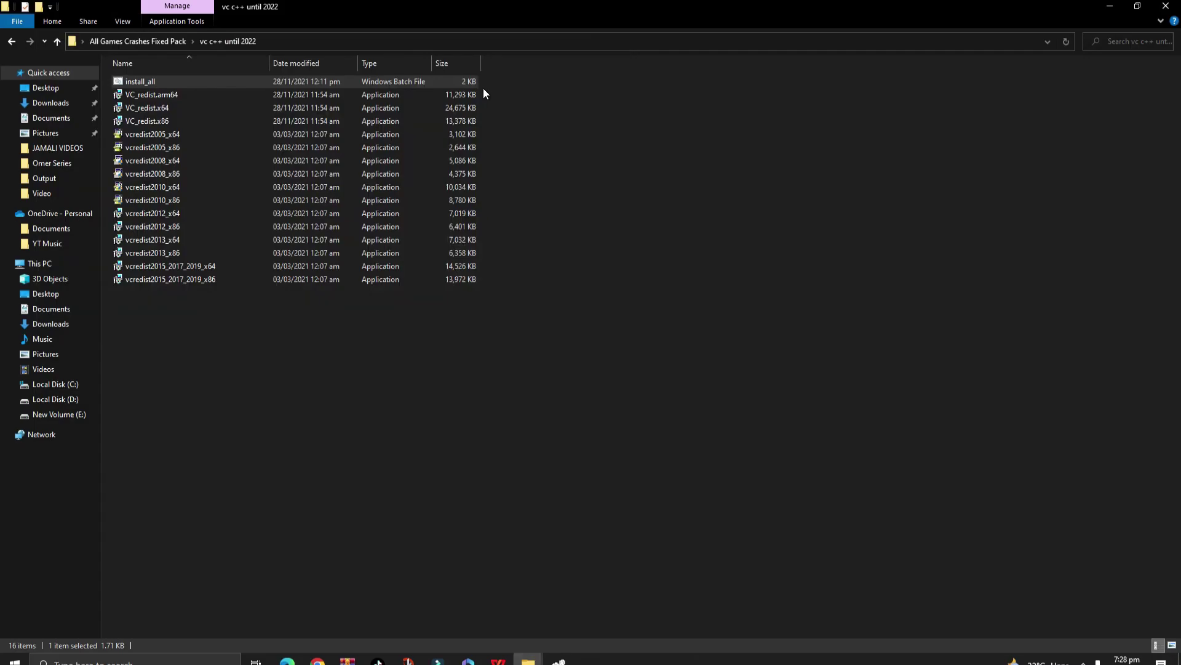
Return to the All Games Crashes Fixed Pack folder and bring up the available actions for the Cache Cleaner batch file
left_click(12, 43)
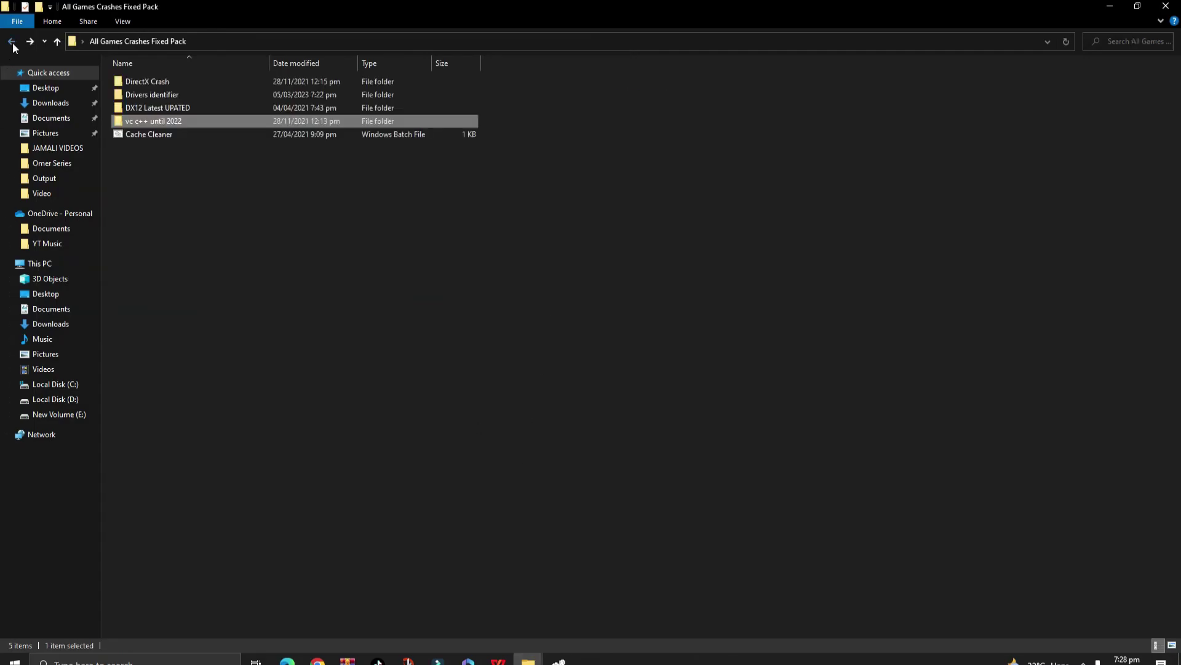
left_click(188, 159)
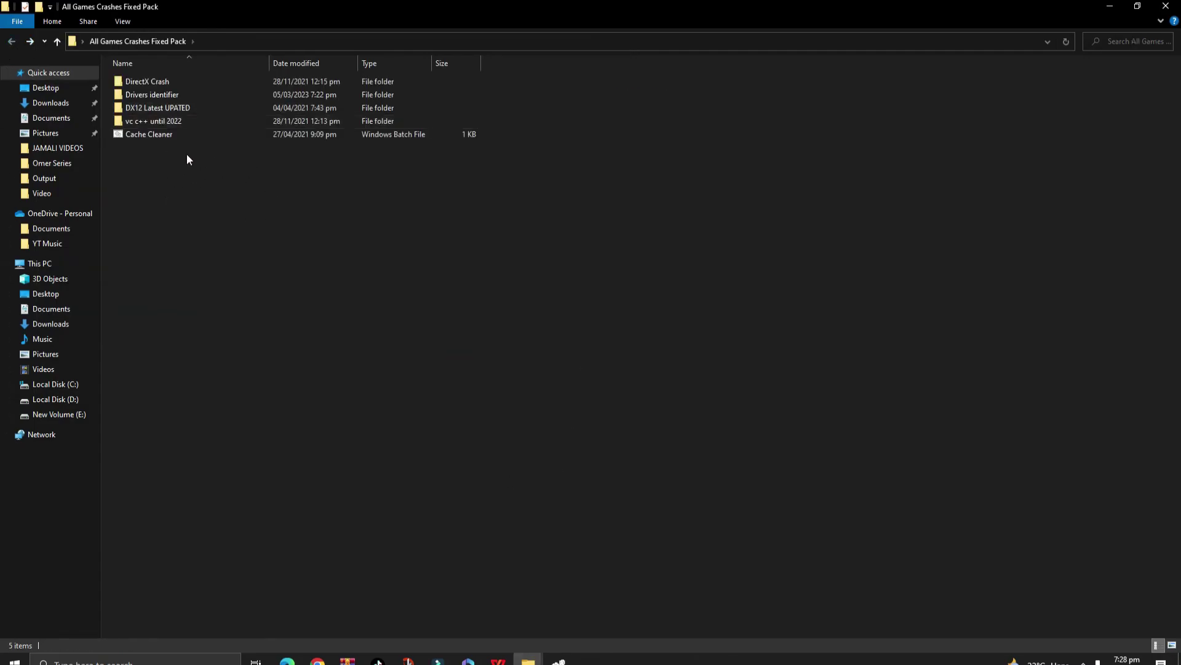
right_click(136, 137)
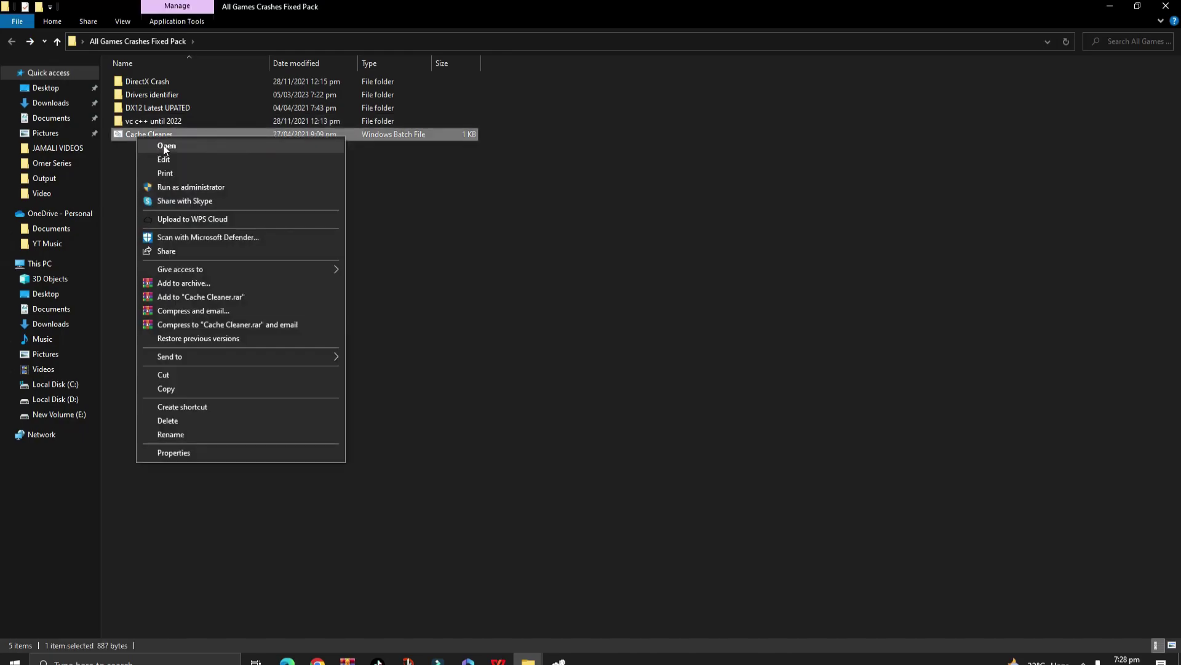
left_click(478, 271)
right_click(134, 131)
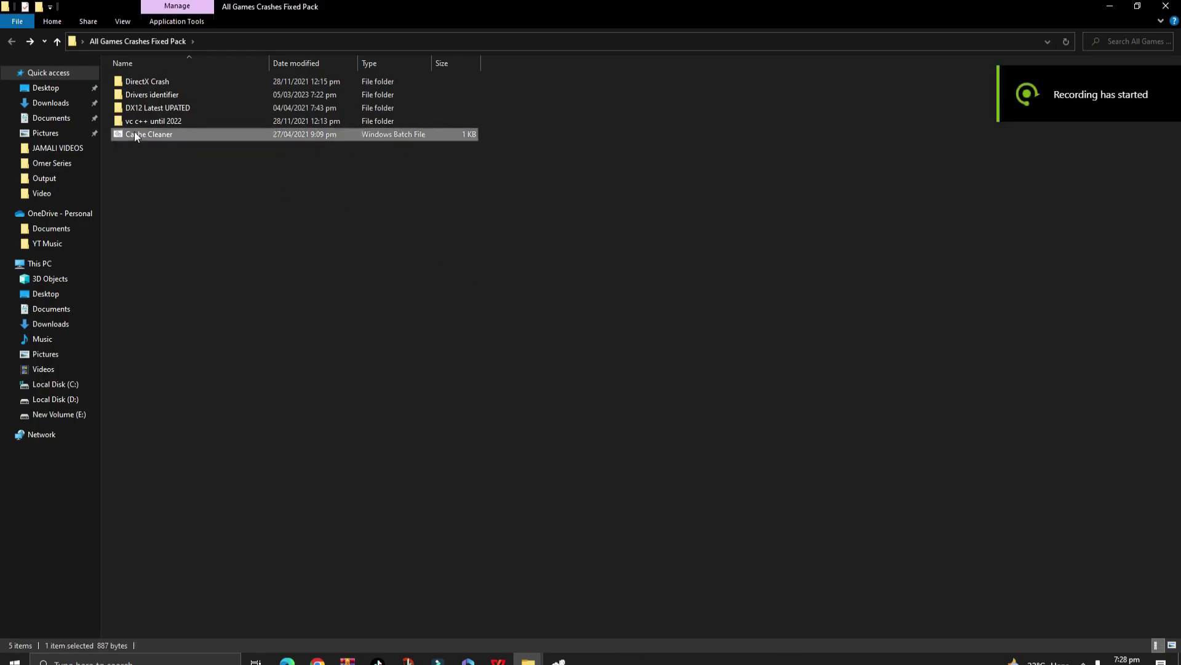